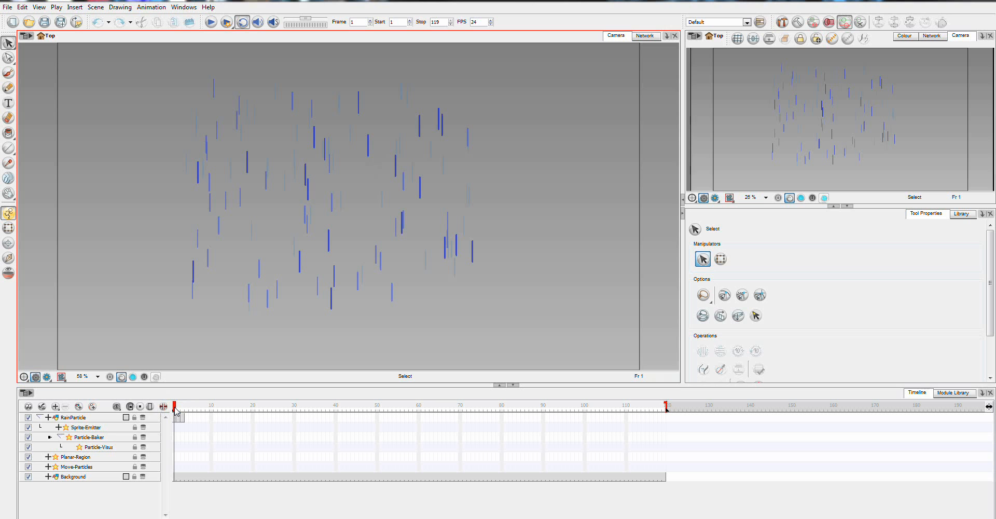
Step: Move the Move-Particles node up and away from Sprite-Emitter in the network to free space between them
mouse_move(175, 411)
left_mouse_down()
mouse_move(350, 410)
mouse_move(174, 410)
left_mouse_up()
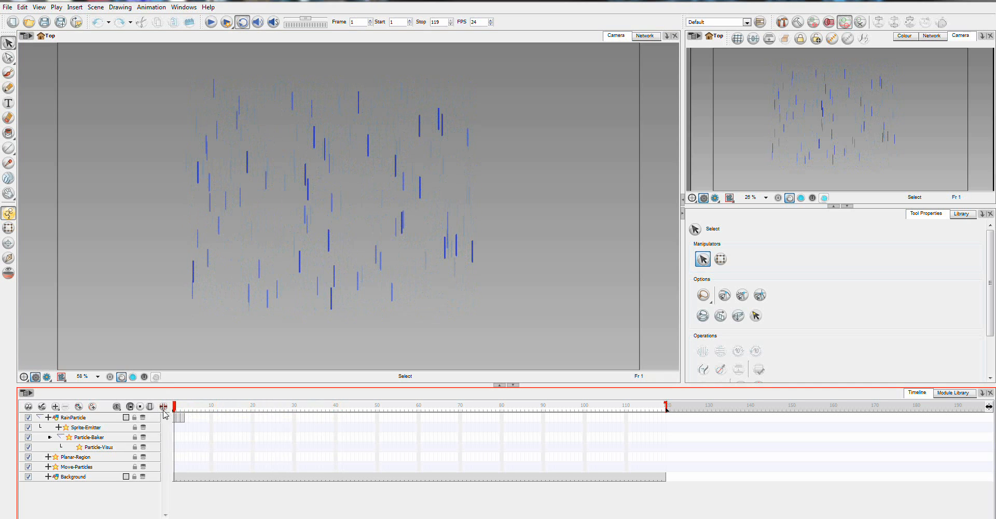
left_click(645, 35)
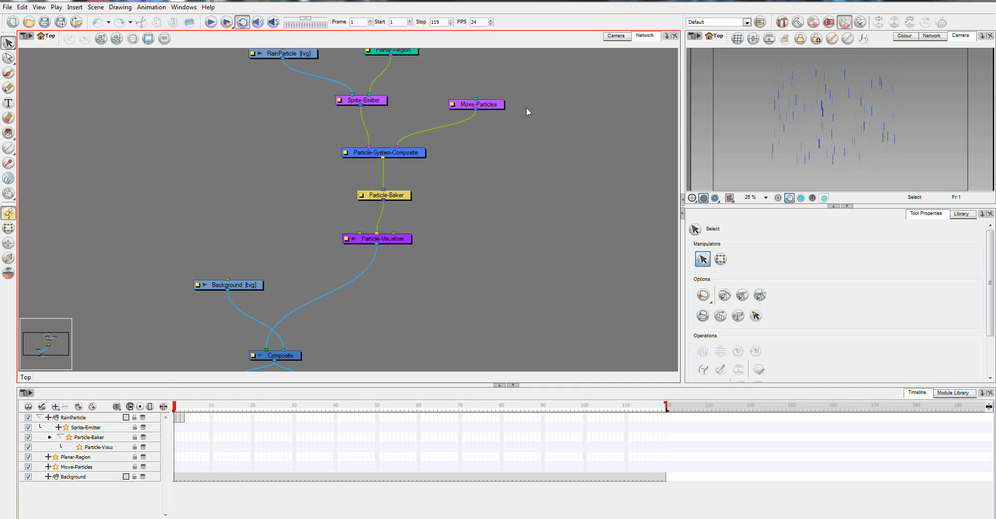
mouse_move(490, 107)
left_mouse_down()
mouse_move(503, 107)
mouse_move(518, 65)
mouse_move(489, 86)
mouse_move(506, 108)
left_mouse_up()
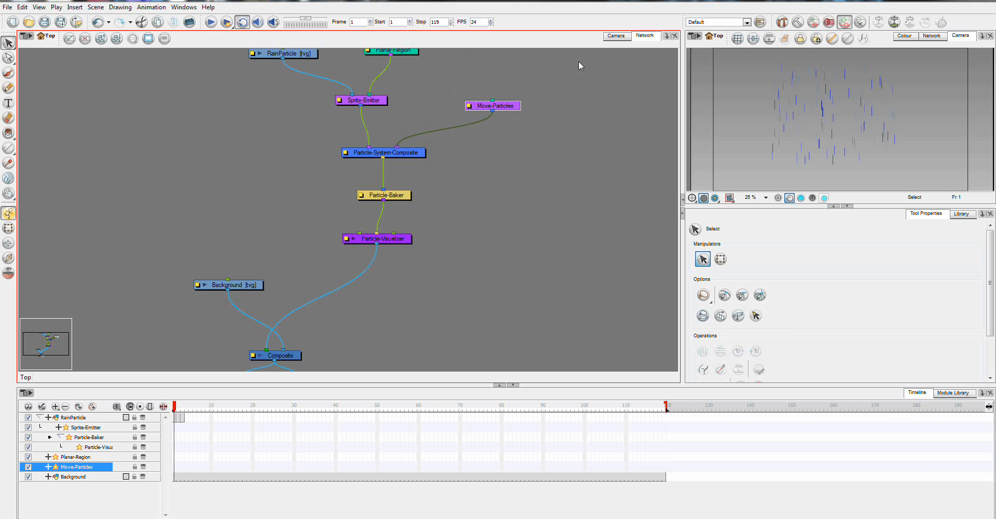
left_click_drag(508, 107, 519, 94)
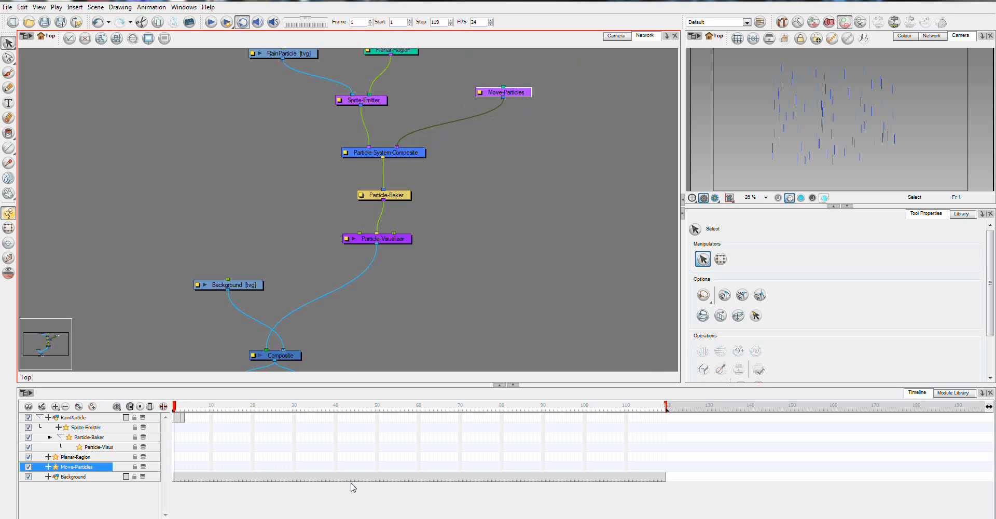
Step: Add a Velocity particle module to the network, connected to Particle-System-Composite between Sprite-Emitter and Move-Particles
left_click(954, 393)
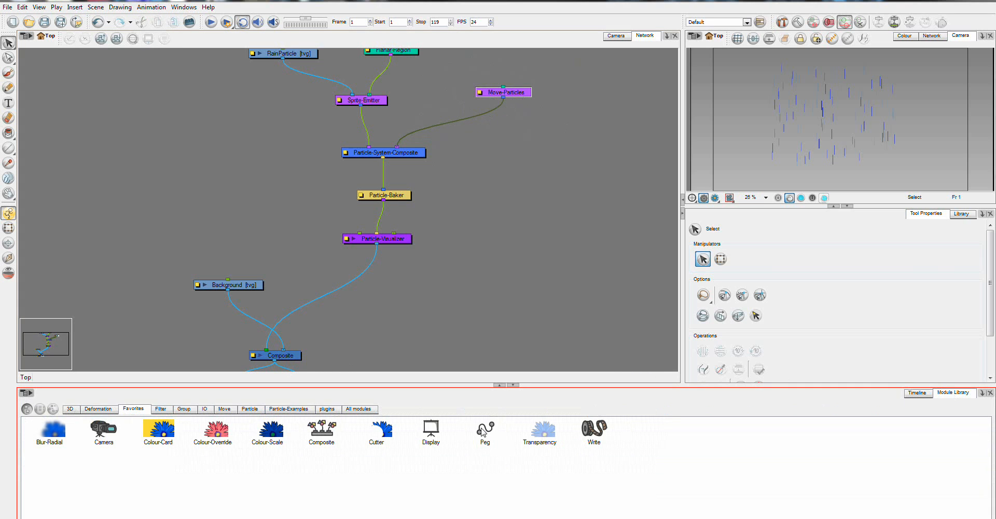
left_click(243, 409)
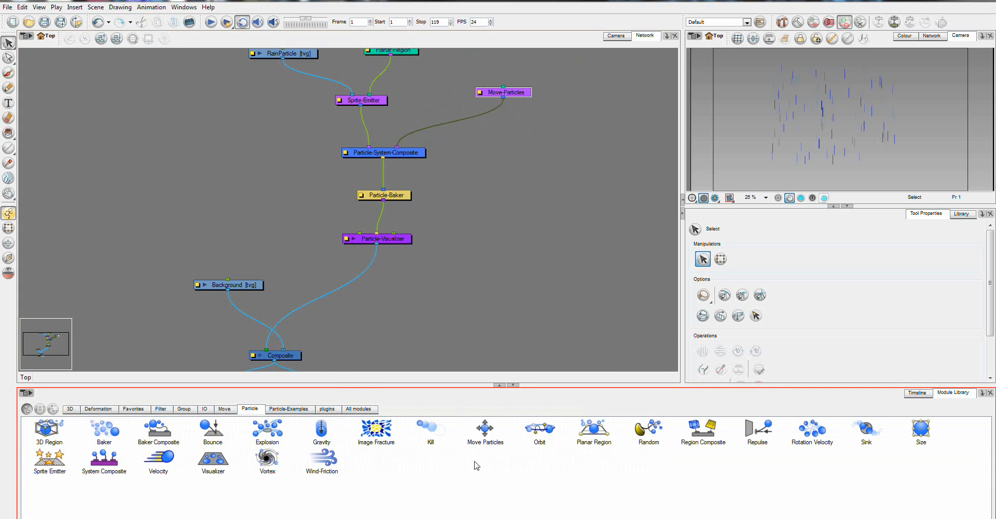
left_click_drag(158, 459, 376, 153)
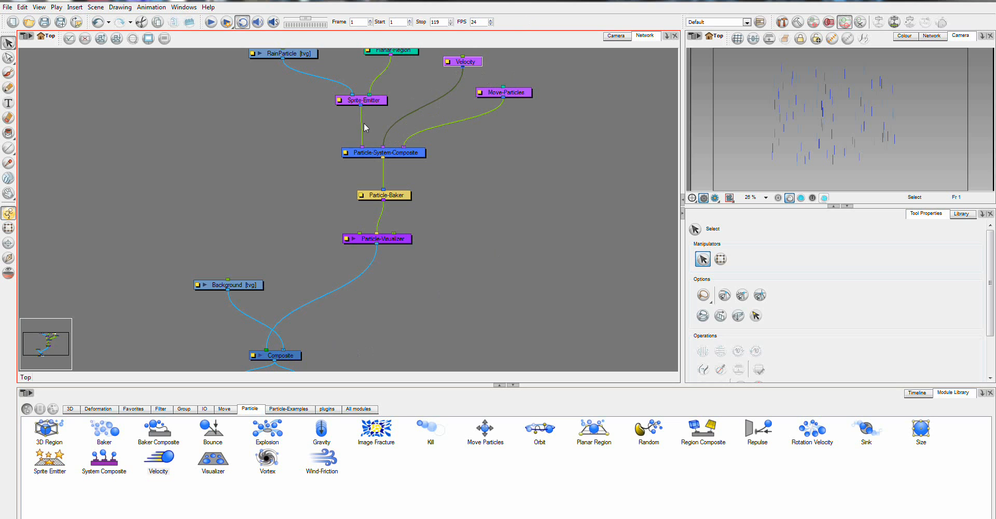
left_click(623, 37)
left_click(908, 396)
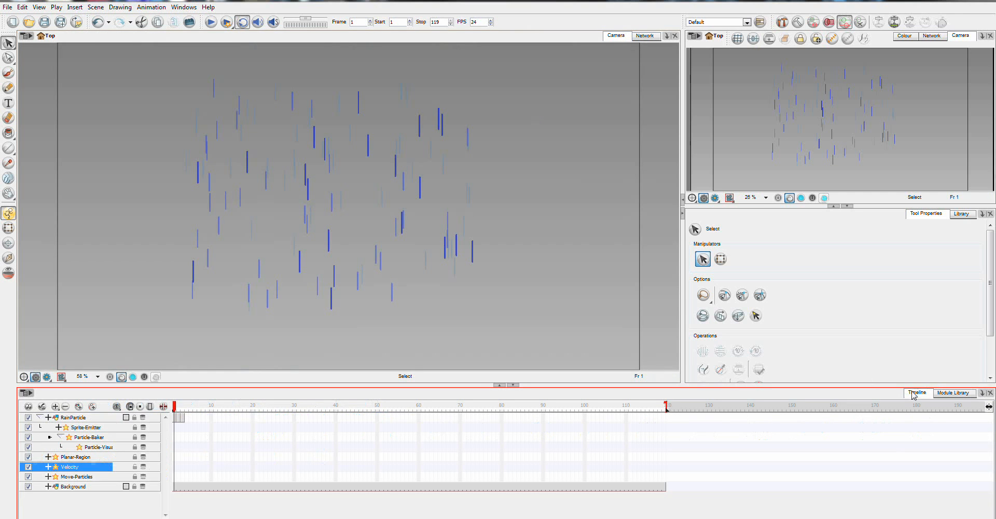
mouse_move(174, 409)
left_mouse_down()
mouse_move(495, 432)
mouse_move(165, 420)
left_mouse_up()
Step: Set the Velocity module's maximum speed to 0.8 and Y direction to -1, and preview the rain at frame 26
left_click(645, 37)
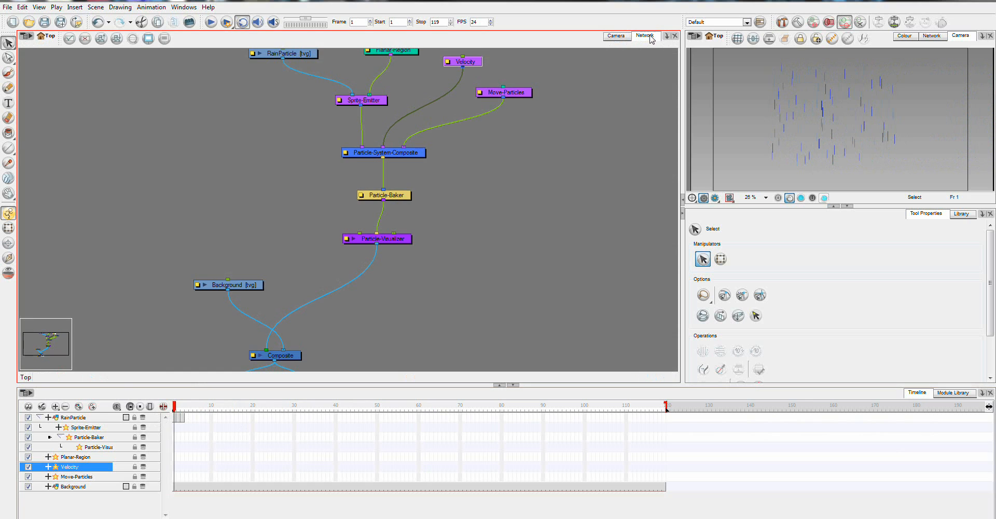
left_click(448, 62)
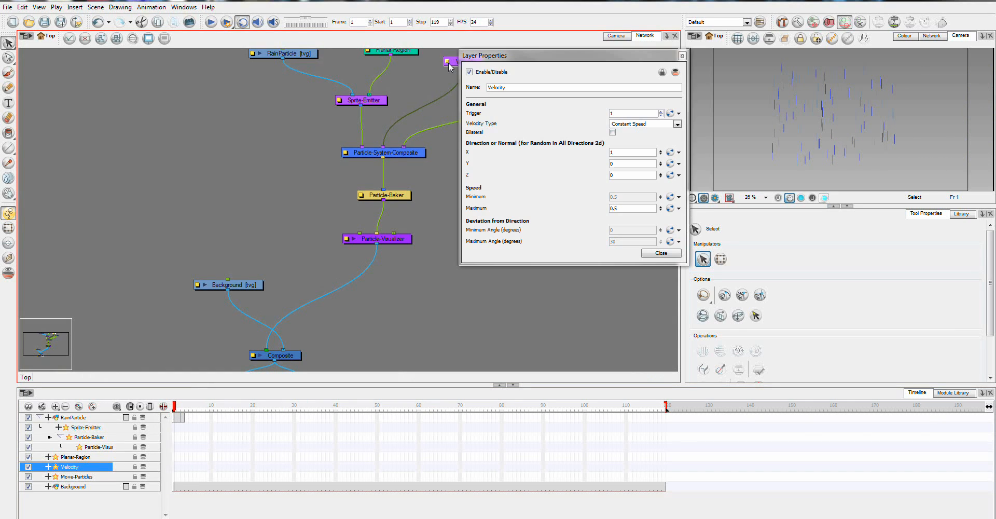
left_click(629, 209)
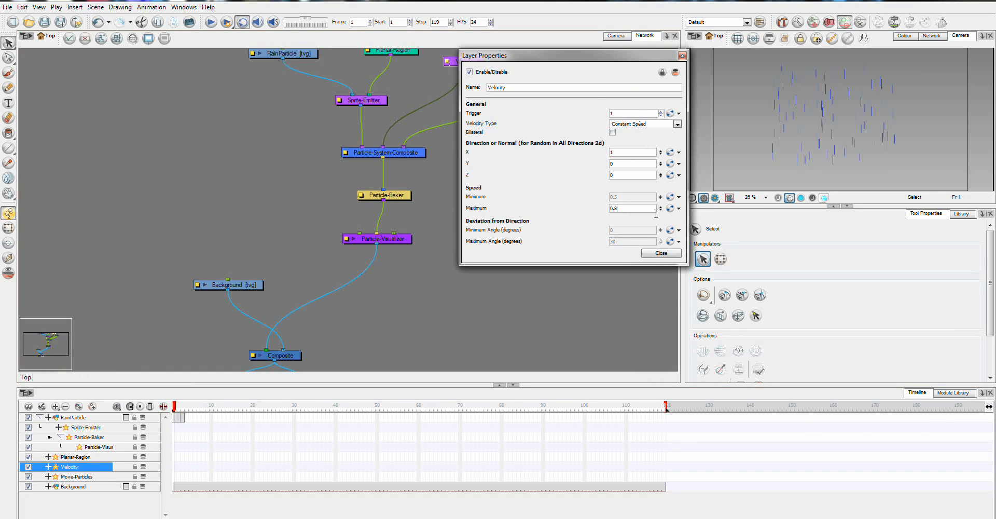
key("Return")
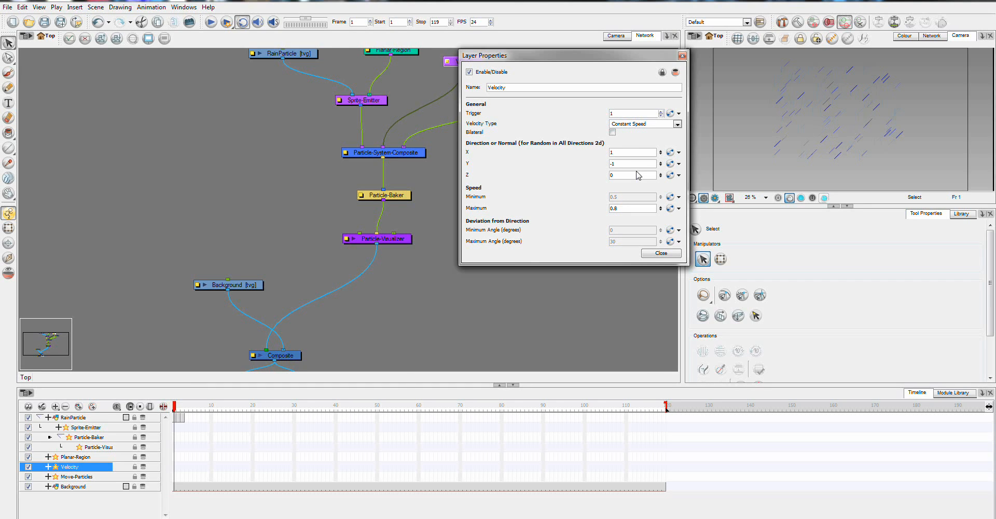
left_click_drag(177, 408, 279, 416)
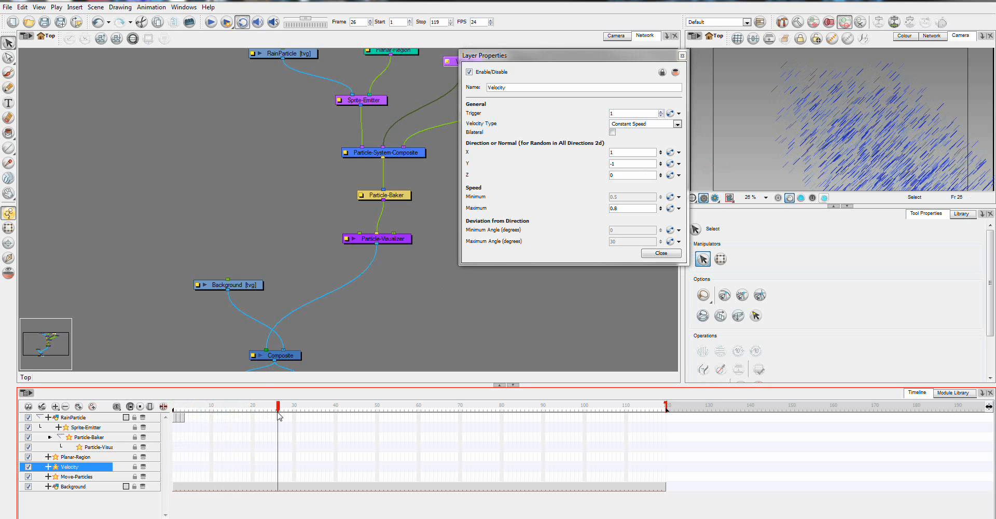
Step: Set the Velocity module's X direction to 0.5 and check the rain in the camera view at frame 35
left_click(636, 151)
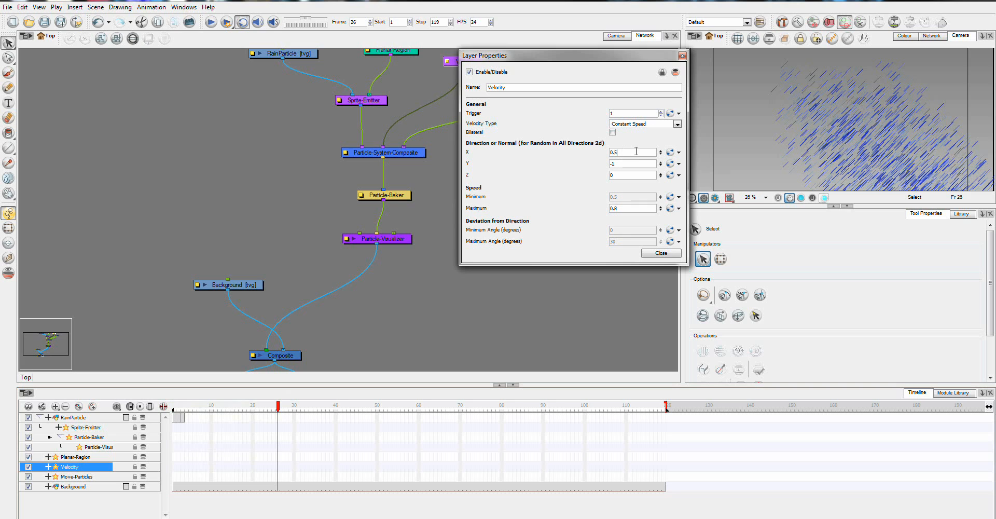
key("Return")
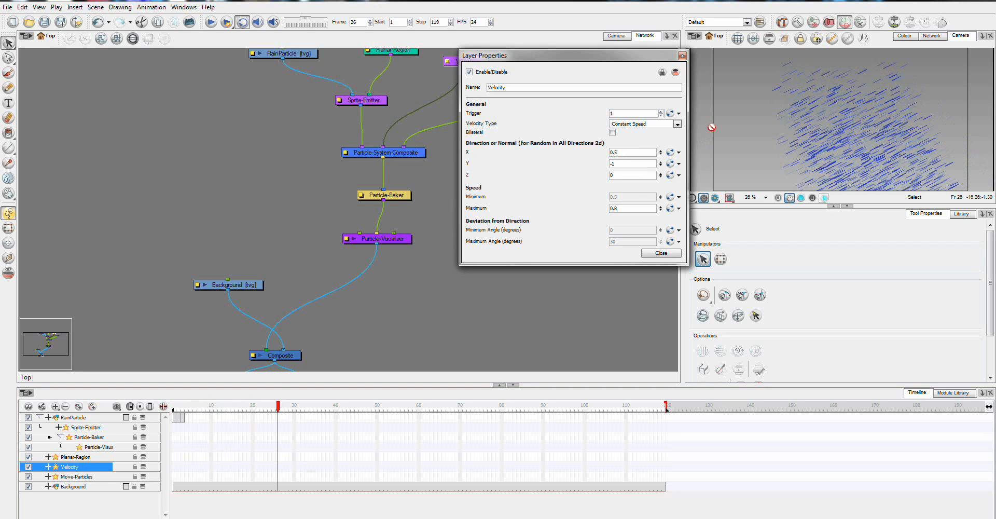
left_click_drag(278, 407, 317, 433)
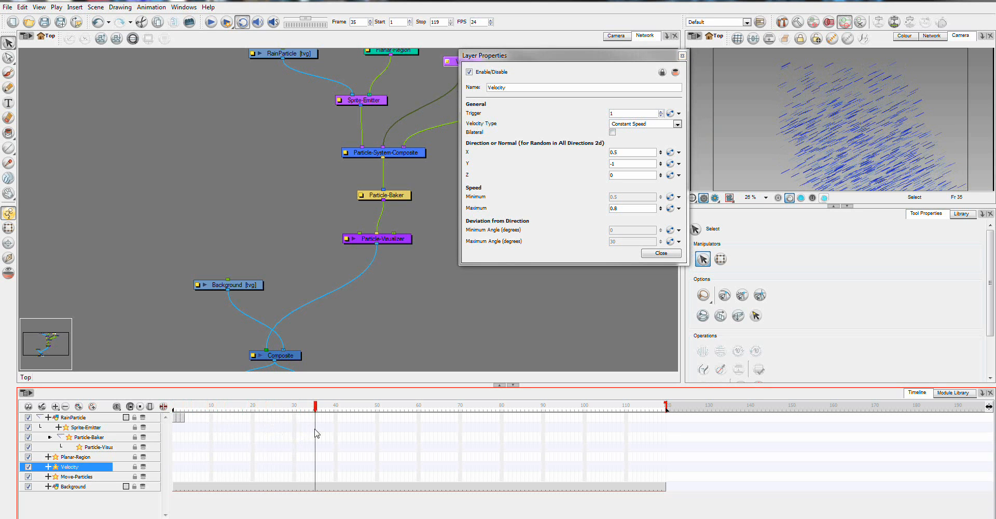
left_click(658, 253)
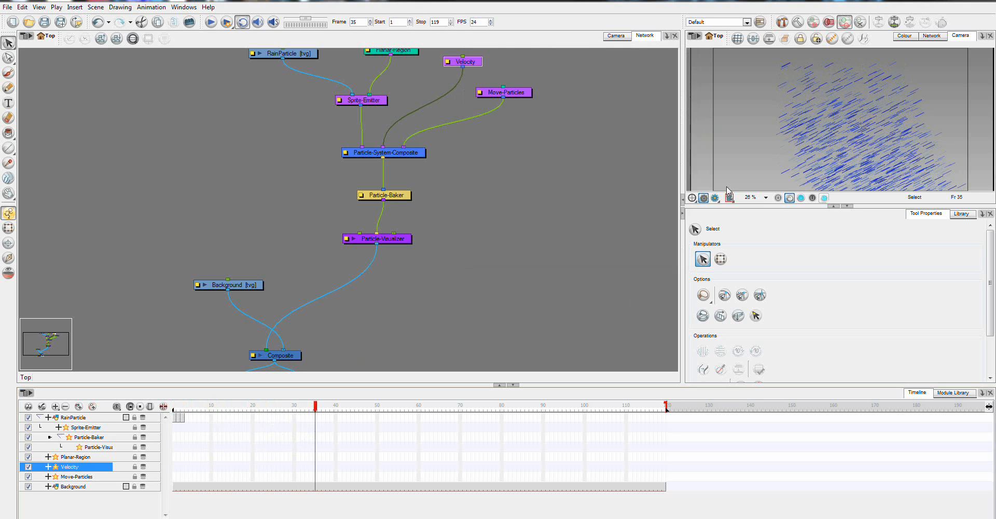
left_click(620, 35)
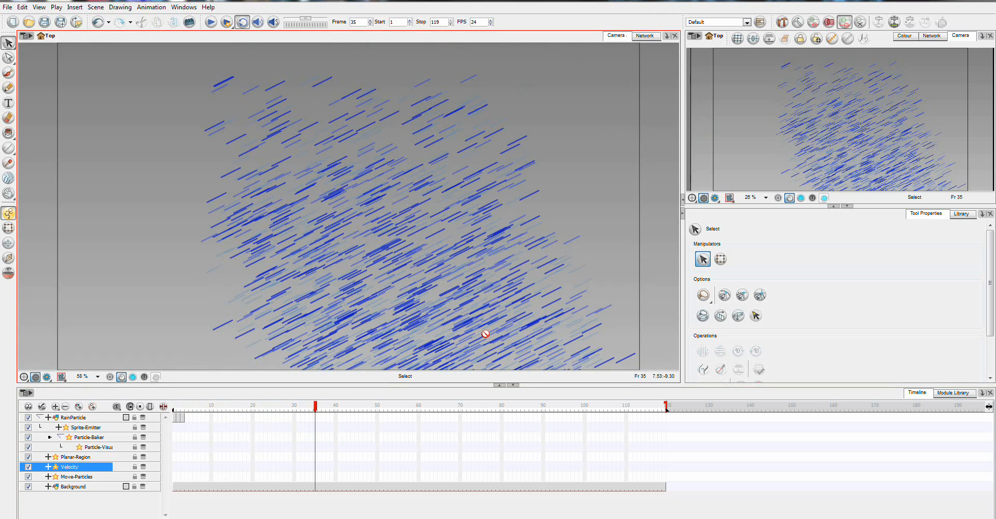
Step: Set the Sprite-Emitter's Axis to Align to Positive Y and check the raindrops in the camera view at frame 30
left_click(645, 36)
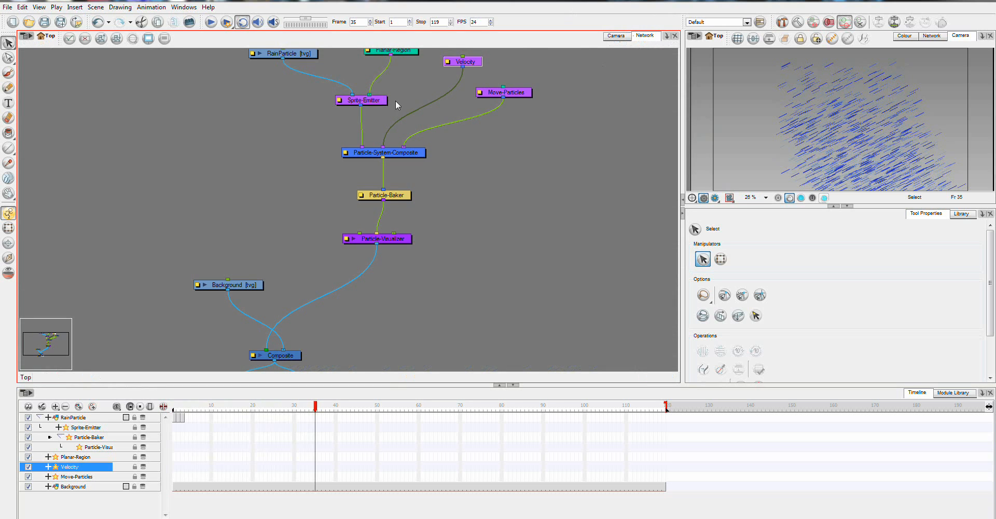
double_click(339, 100)
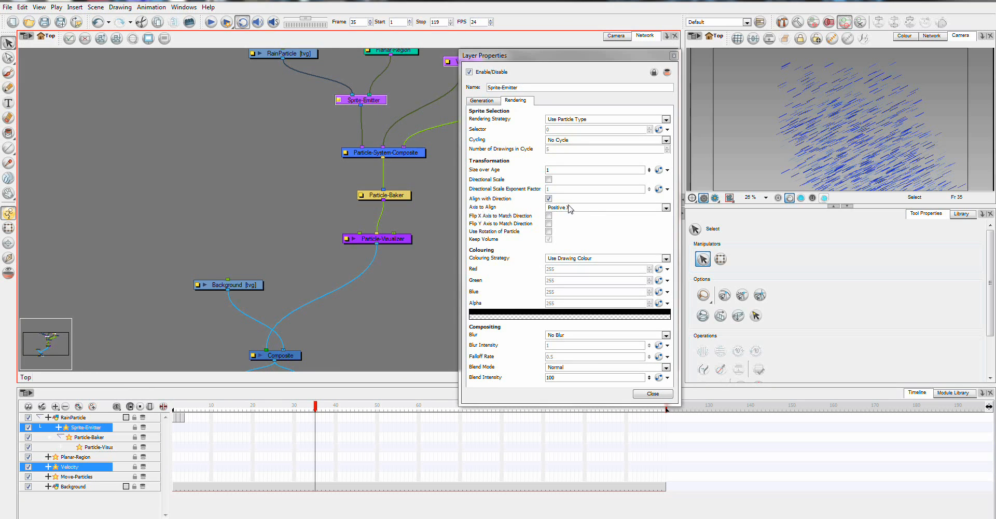
left_click(593, 207)
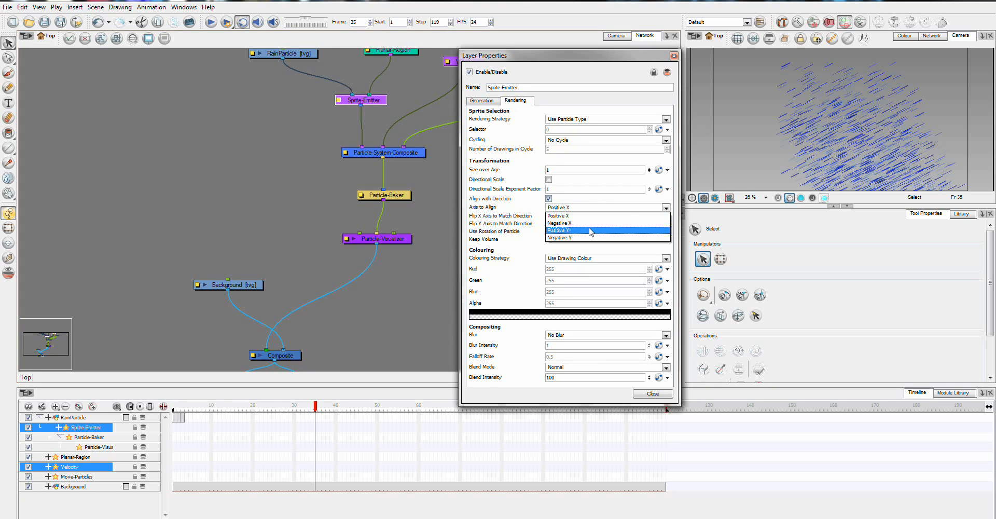
left_click(591, 230)
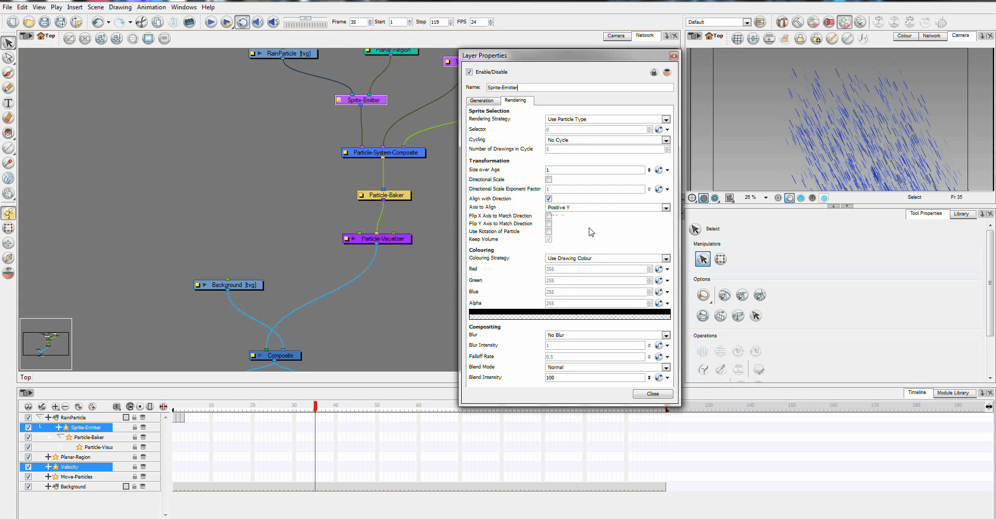
left_click(674, 56)
left_click(616, 35)
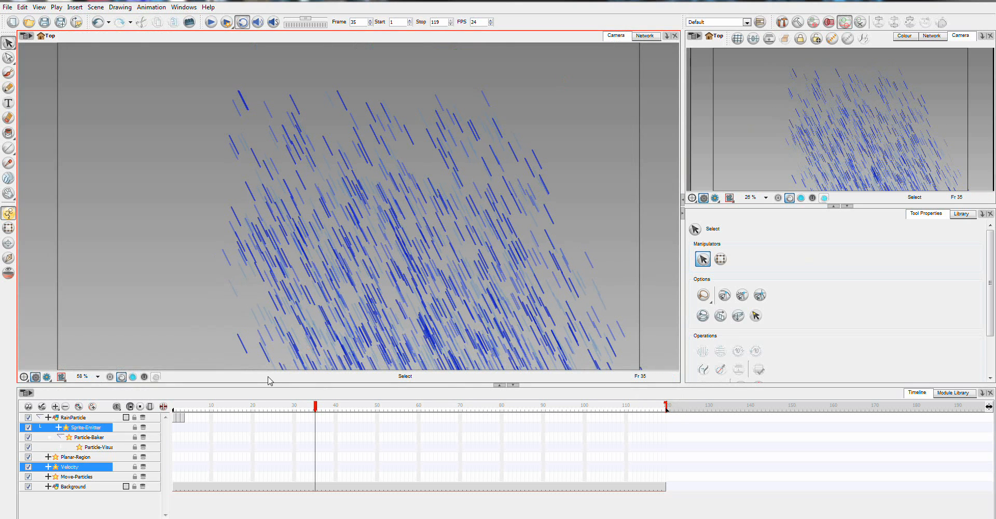
left_click_drag(315, 406, 294, 415)
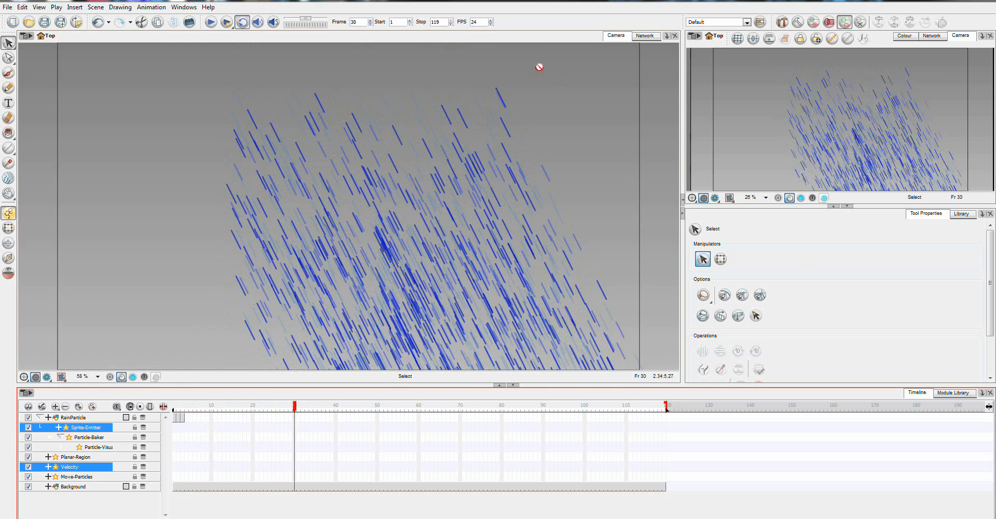
Step: Set the Sprite-Emitter's Number of Particles to 20 and Probability of Generating Any Particles to 85
left_click(653, 37)
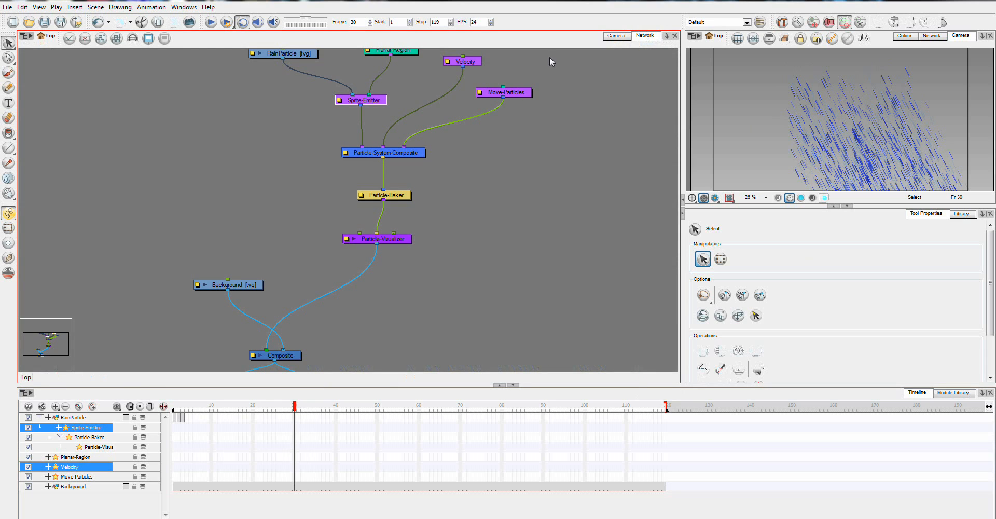
left_click(339, 101)
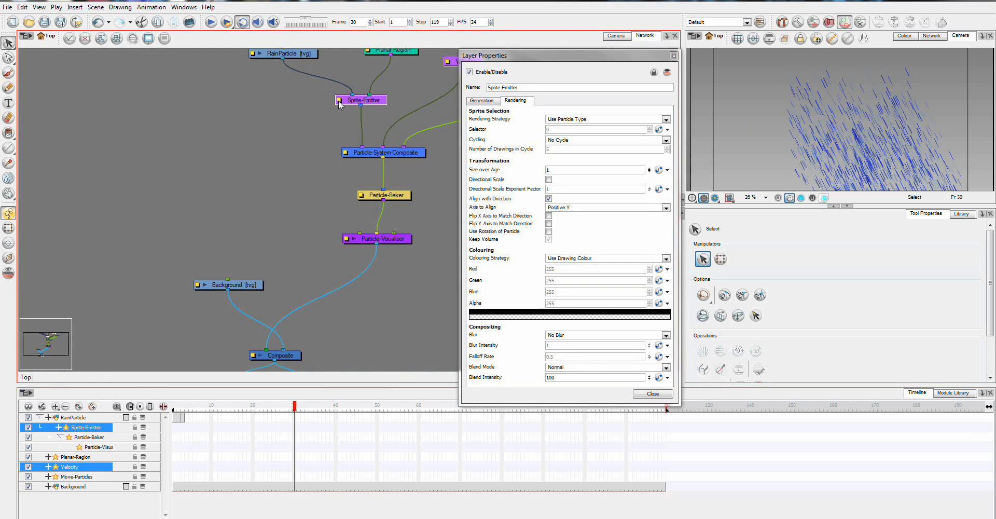
left_click(487, 101)
left_click(594, 133)
left_click_drag(593, 132, 558, 134)
type("20")
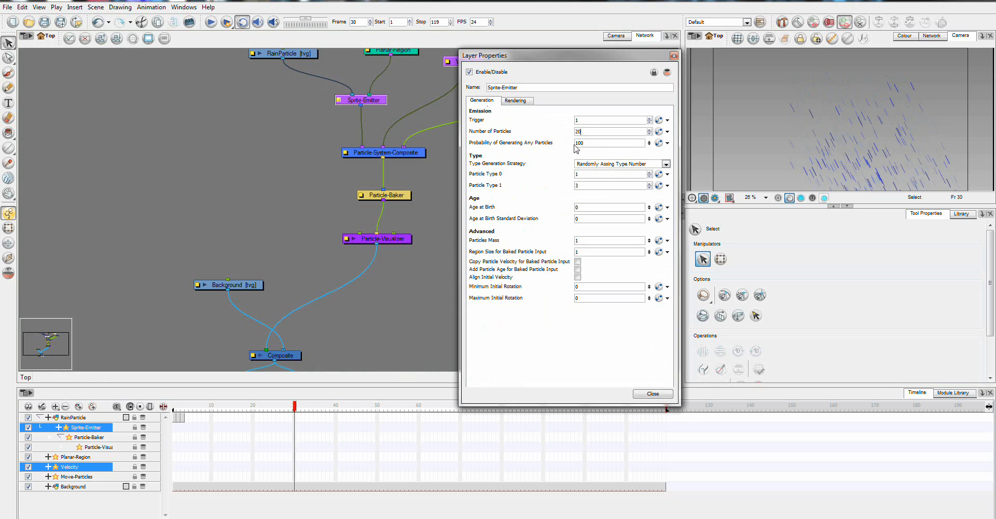
left_click_drag(592, 141, 572, 145)
type("85")
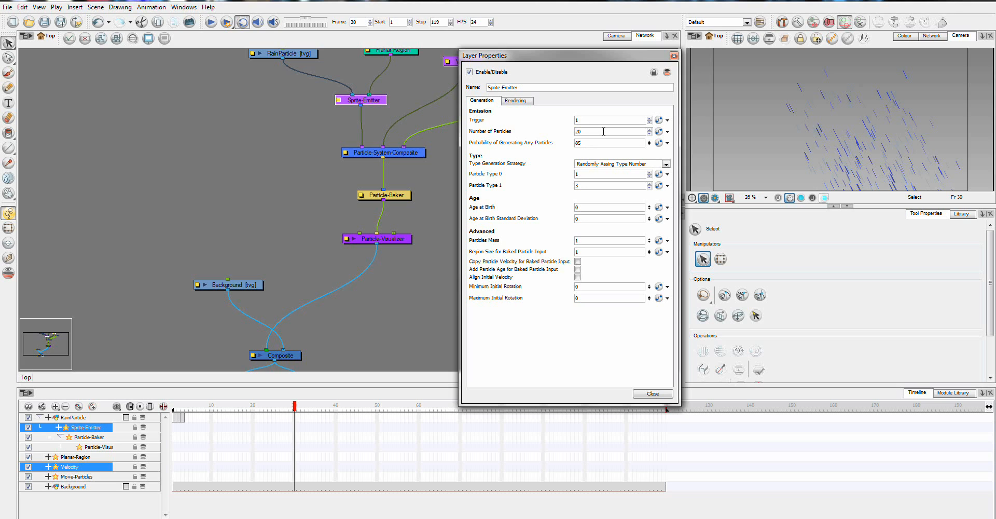
left_click(653, 396)
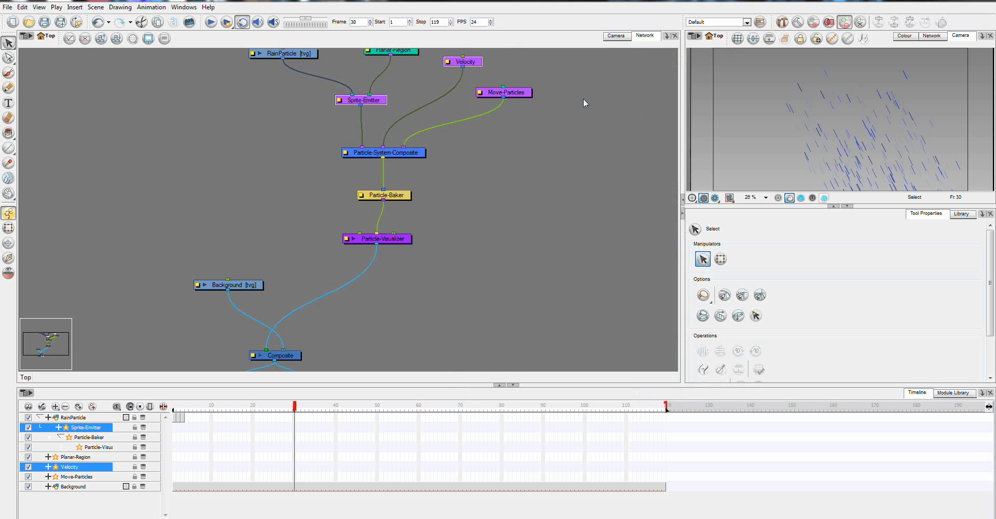
Step: Play back the rain animation in the camera view and stop it
left_click(615, 36)
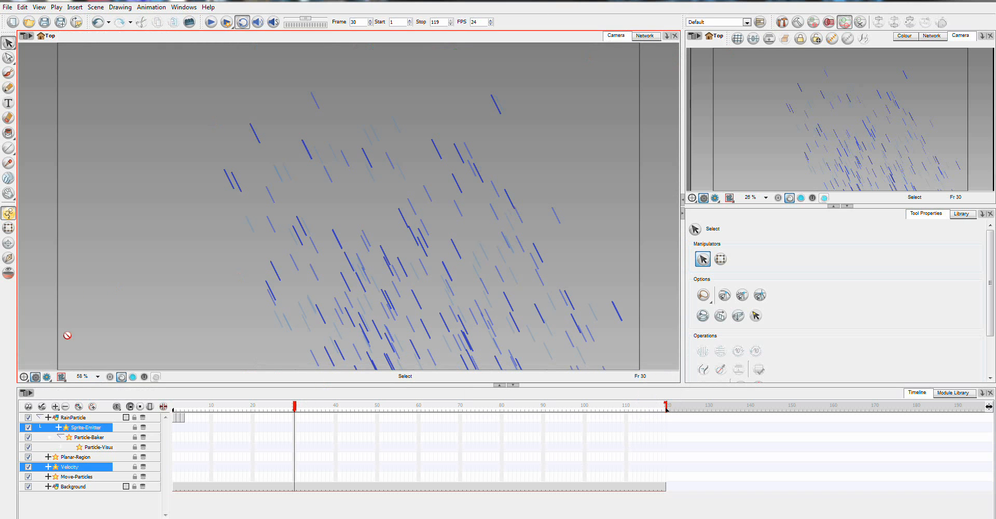
left_click(211, 22)
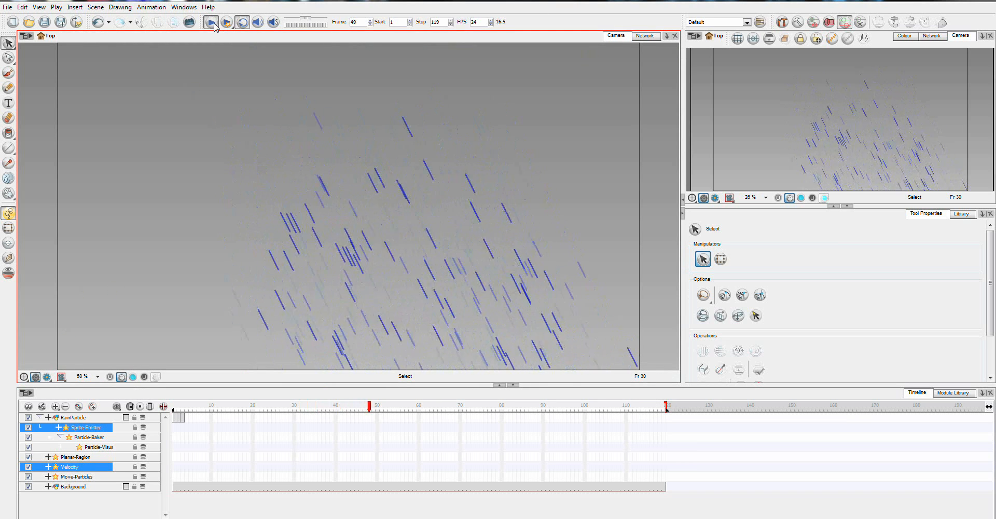
left_click(210, 22)
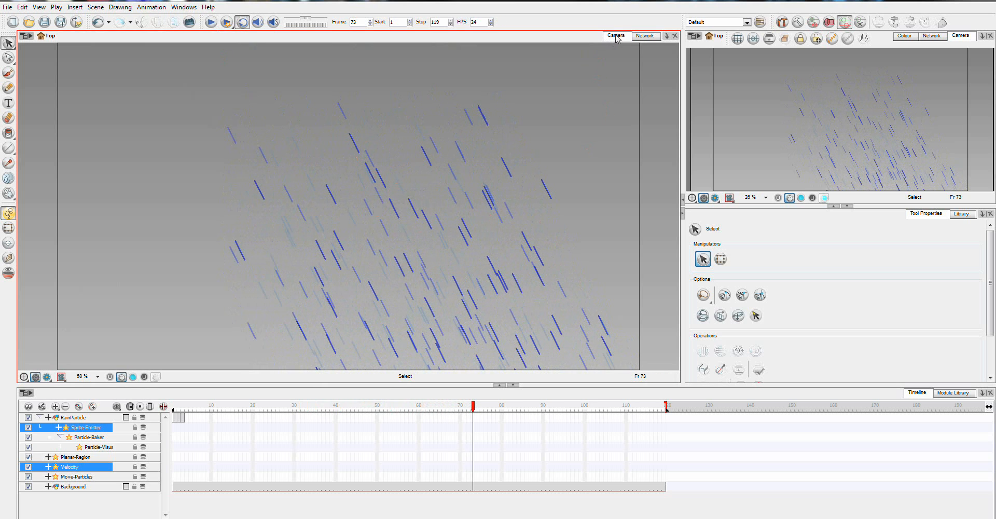
Step: Set the Velocity module's Velocity Type to Random in Cone and check the rain in the camera view at frame 26
left_click(644, 36)
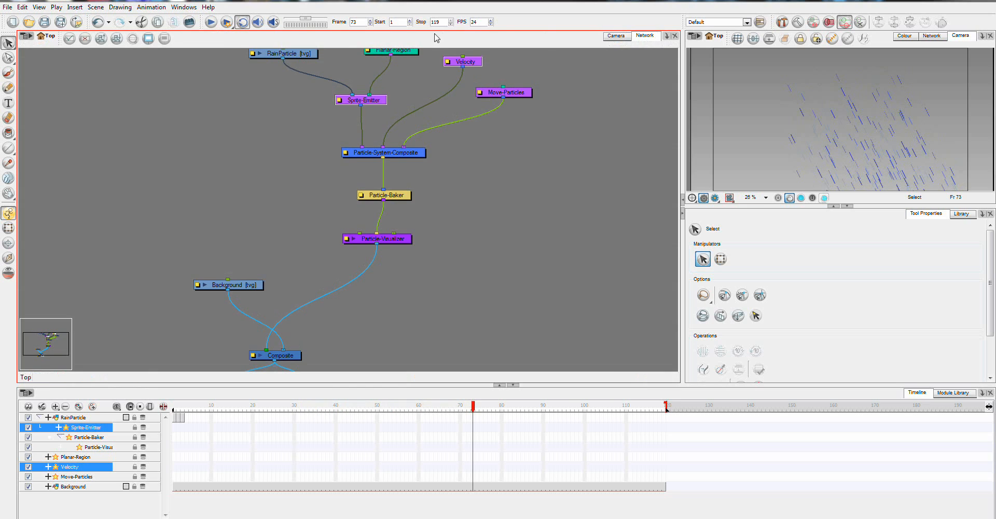
left_click(447, 62)
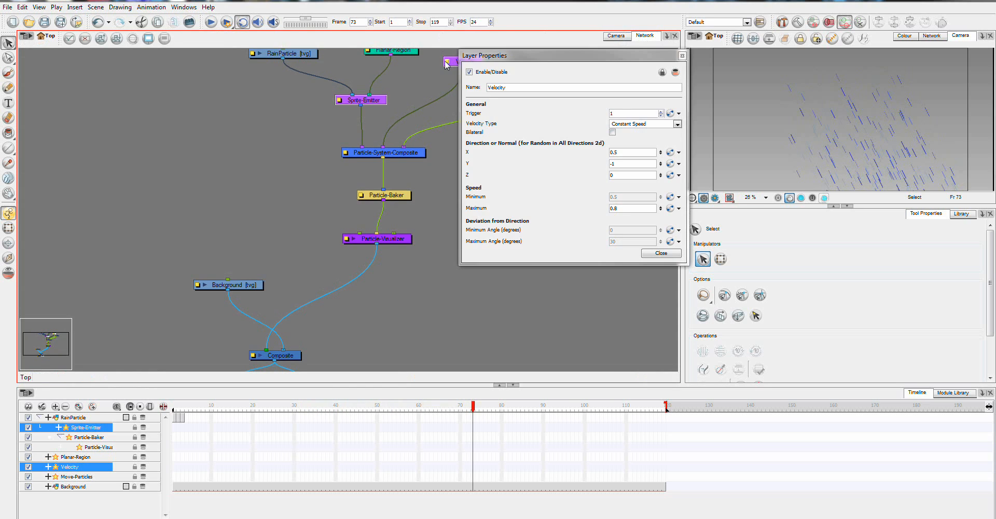
left_click(626, 125)
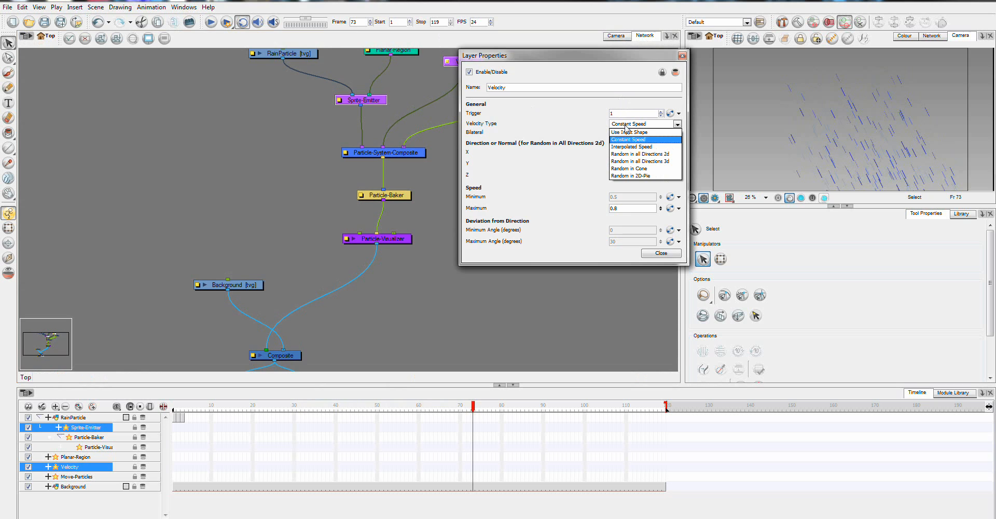
left_click(628, 169)
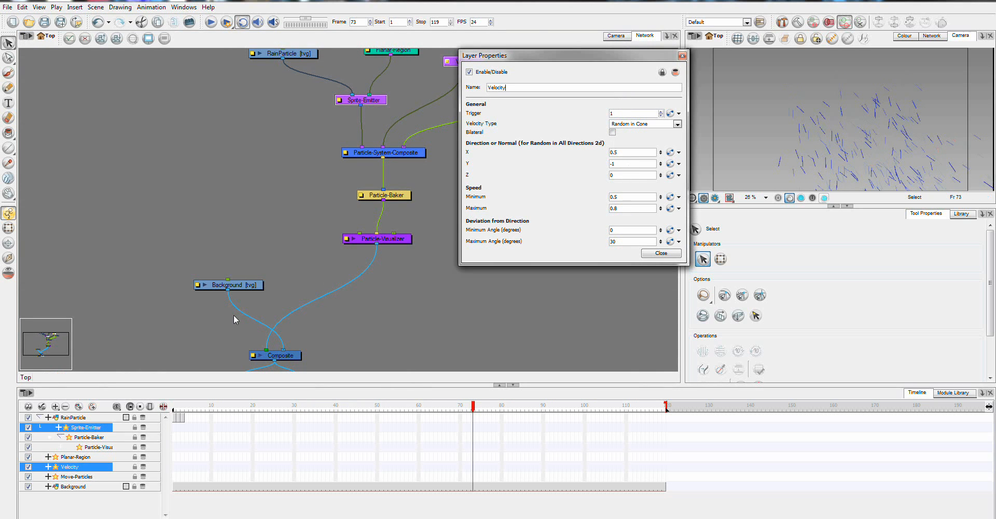
left_click(616, 35)
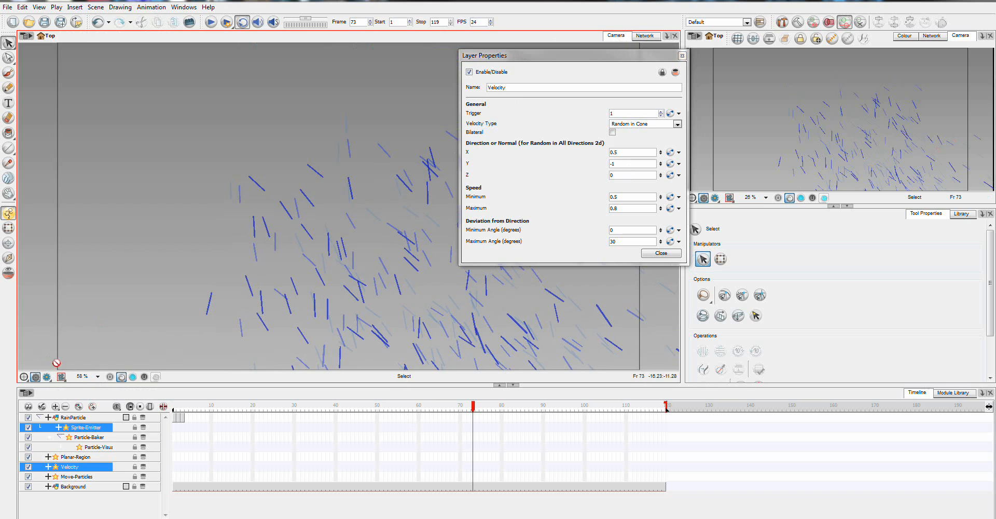
left_click_drag(473, 405, 279, 427)
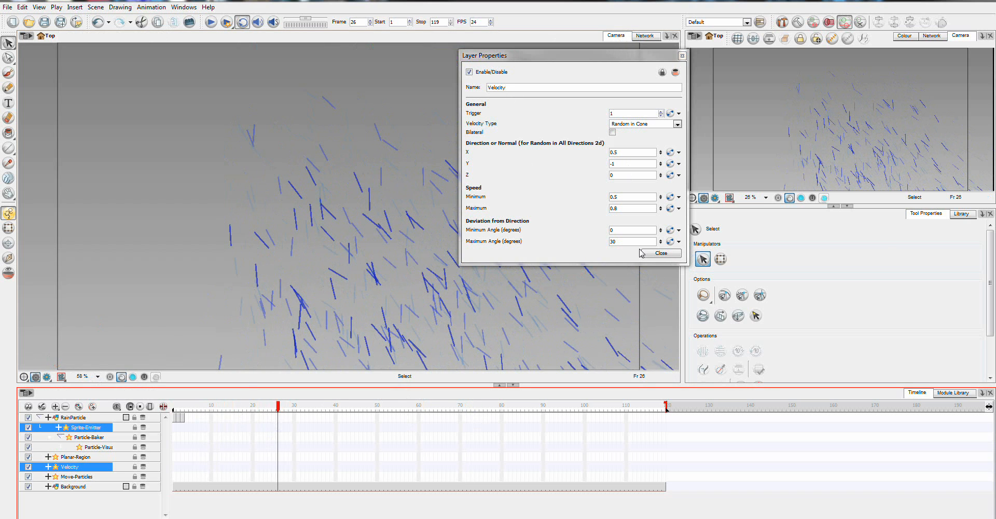
Step: Set the Velocity module's Maximum Angle to 8 degrees and check the rain in the camera view at frame 42
double_click(613, 242)
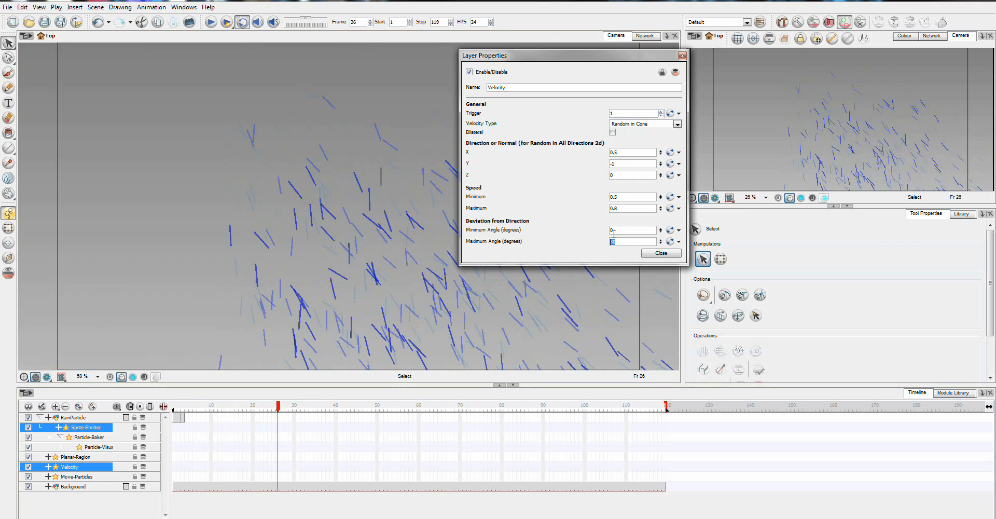
key("Return")
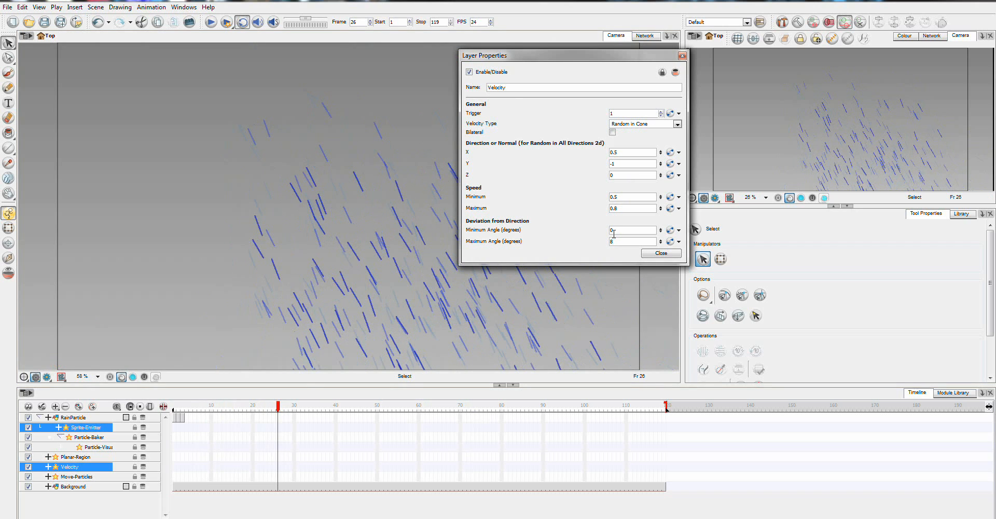
left_click(279, 406)
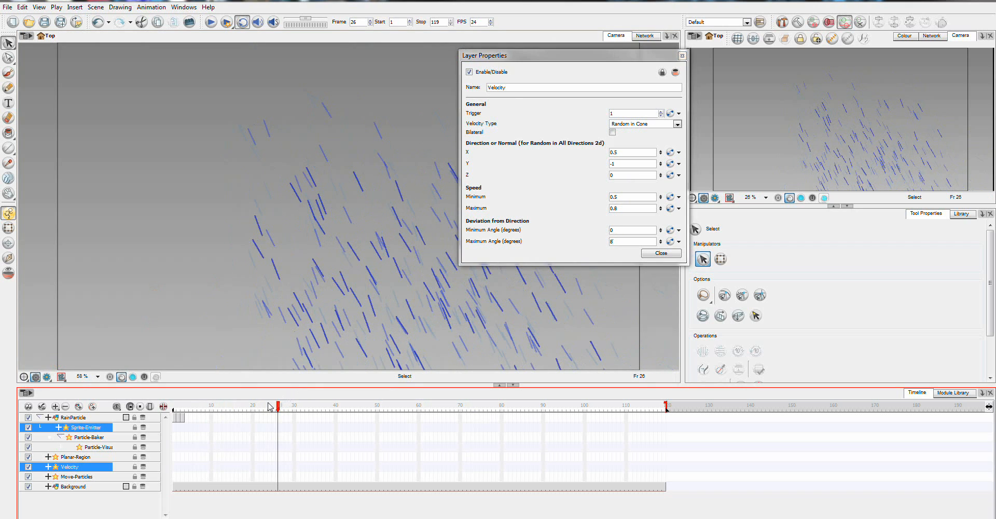
left_click_drag(278, 407, 345, 416)
left_click(618, 240)
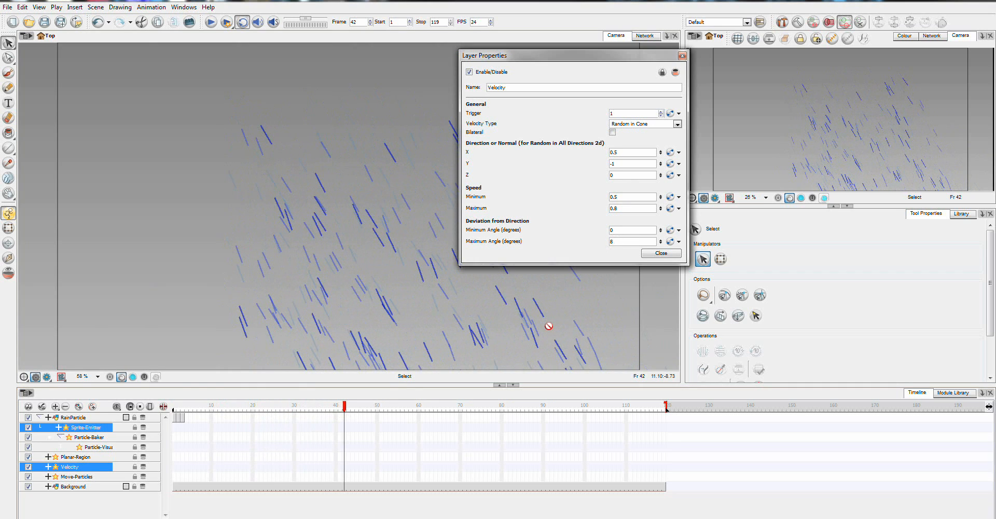
left_click(662, 253)
Step: Set the Particle-Baker's Number of Pre-roll Frames to 15 and check the rain in the camera view at frame 1
left_click_drag(344, 408, 174, 409)
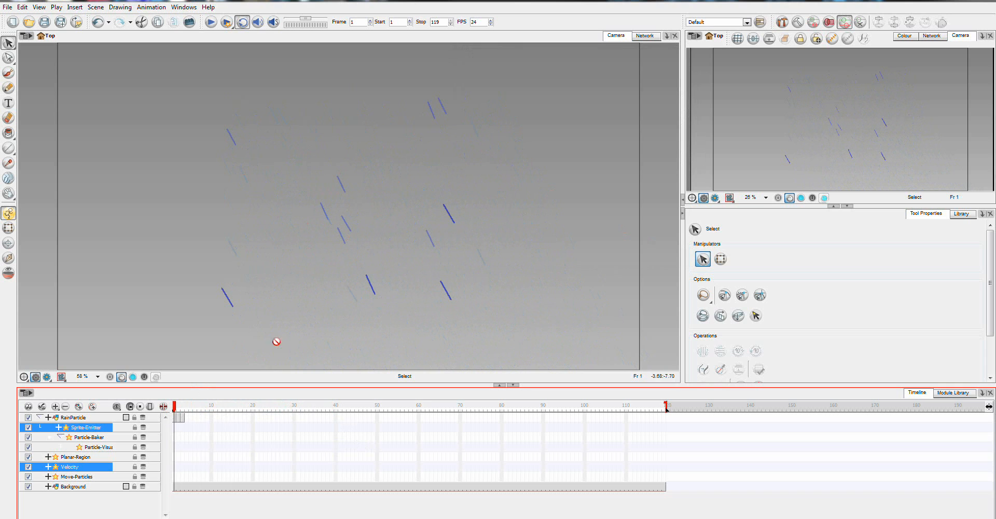
left_click_drag(176, 406, 170, 428)
left_click(648, 36)
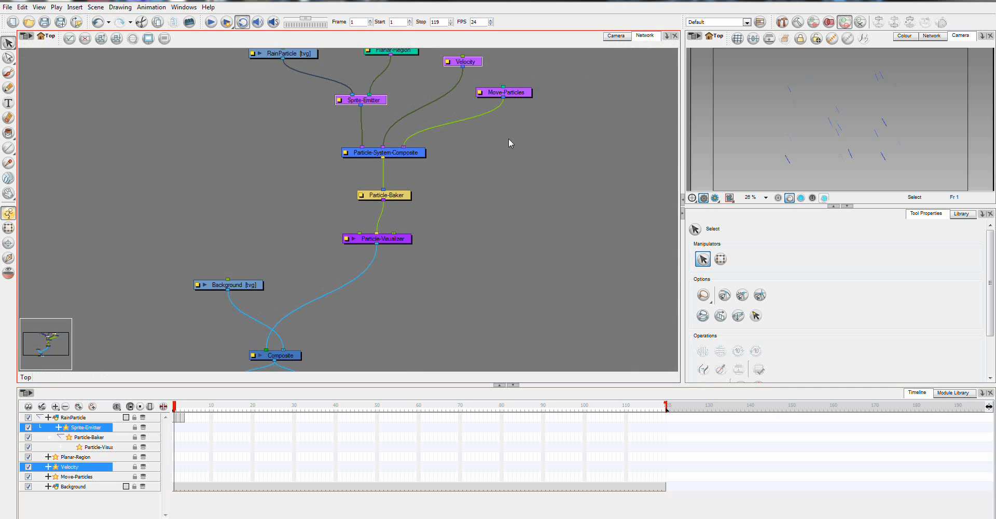
left_click(361, 195)
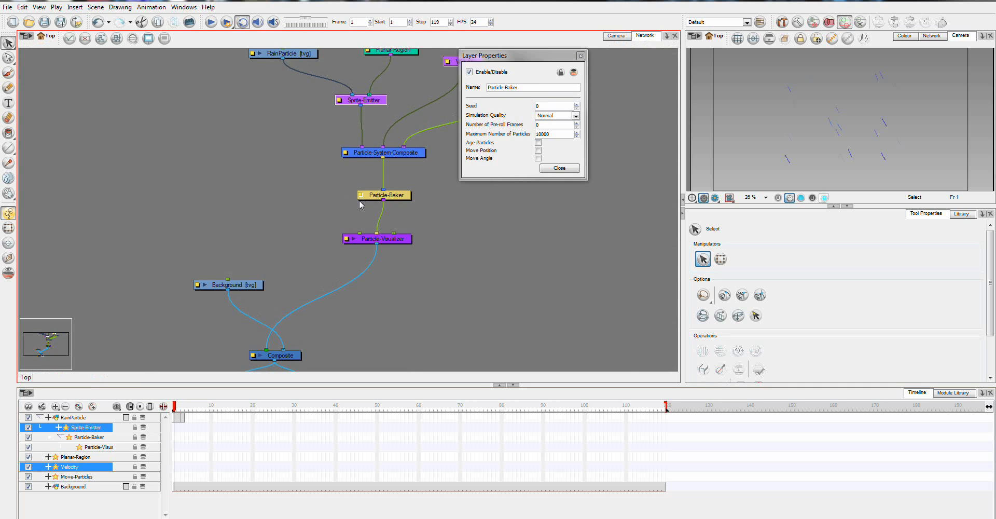
left_click(550, 124)
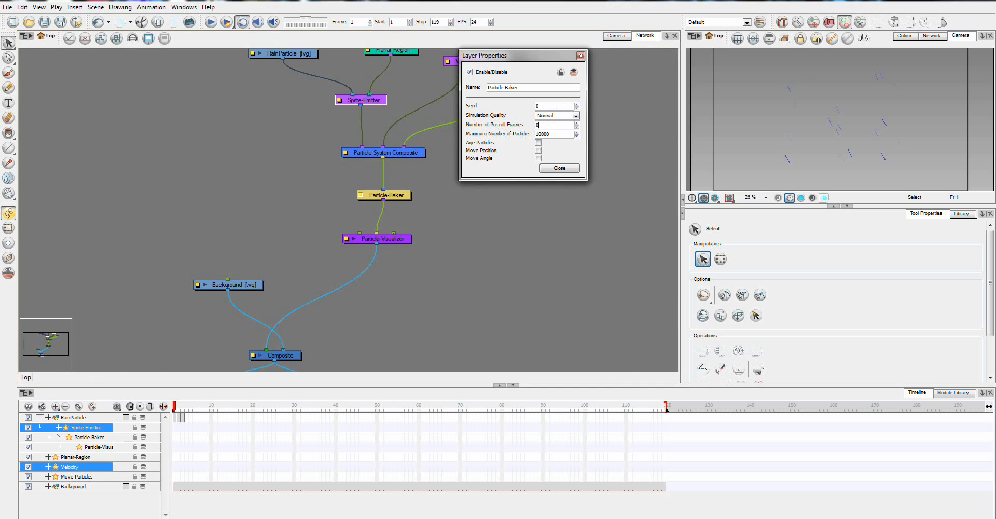
type("15")
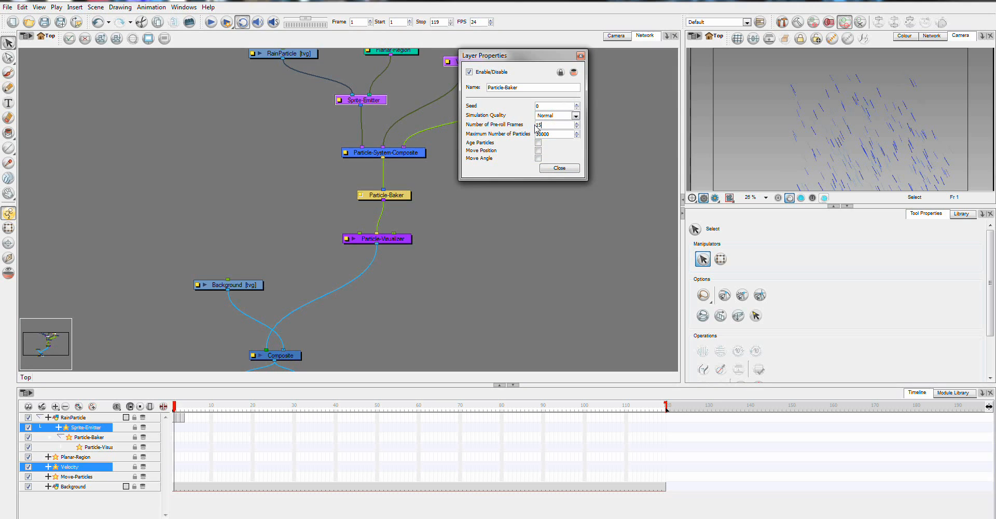
left_click(559, 168)
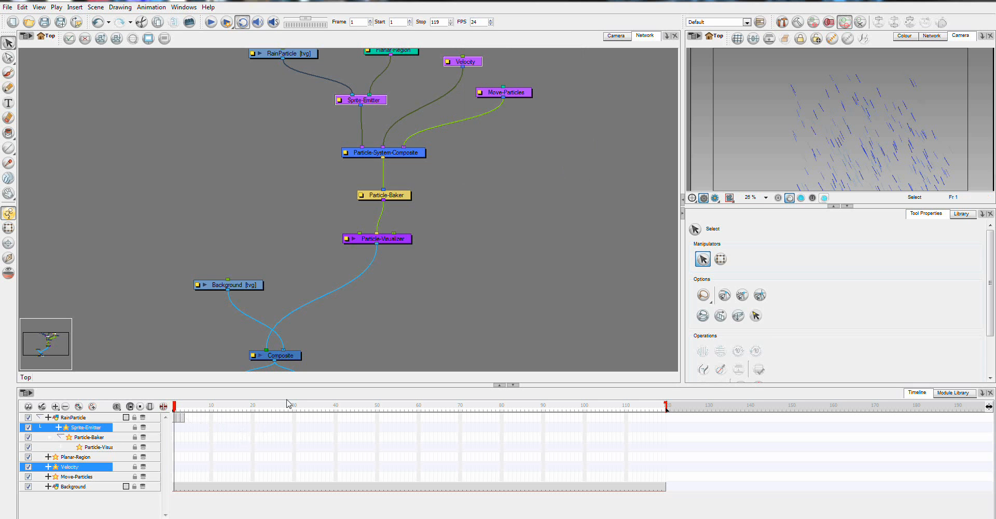
left_click(616, 38)
left_click(177, 408)
mouse_move(178, 407)
left_mouse_down()
mouse_move(362, 434)
mouse_move(490, 434)
mouse_move(163, 416)
left_mouse_up()
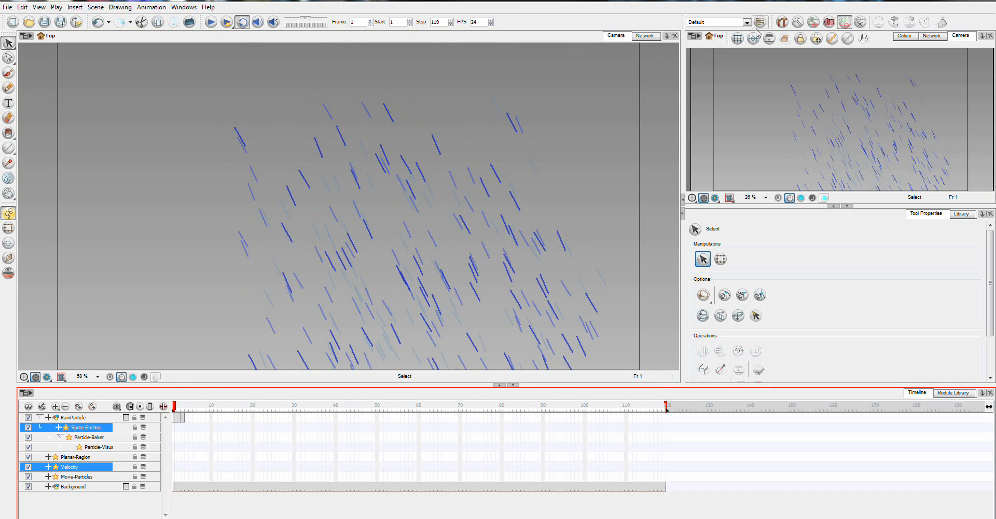
Step: Set the Sprite-Emitter's Blur to Directional Blur Based on Frame
left_click(644, 36)
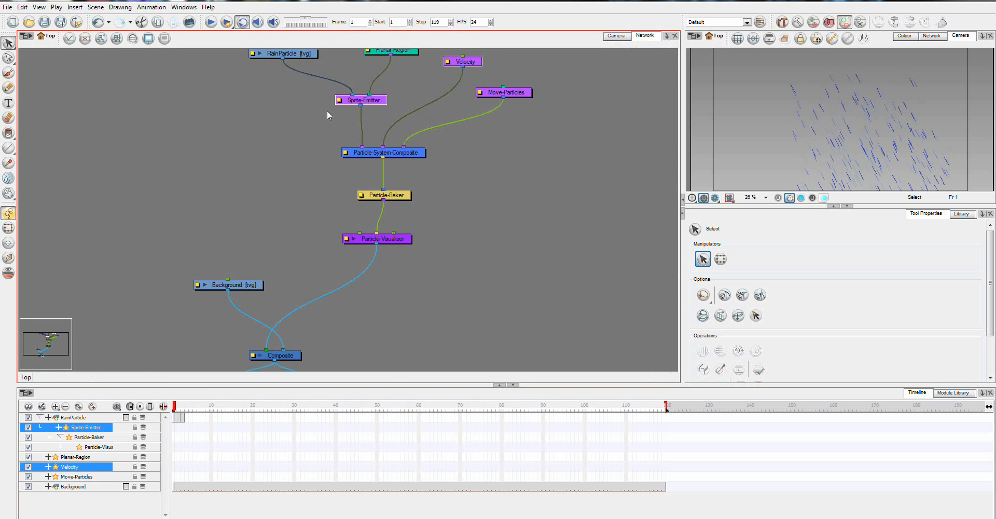
left_click(339, 100)
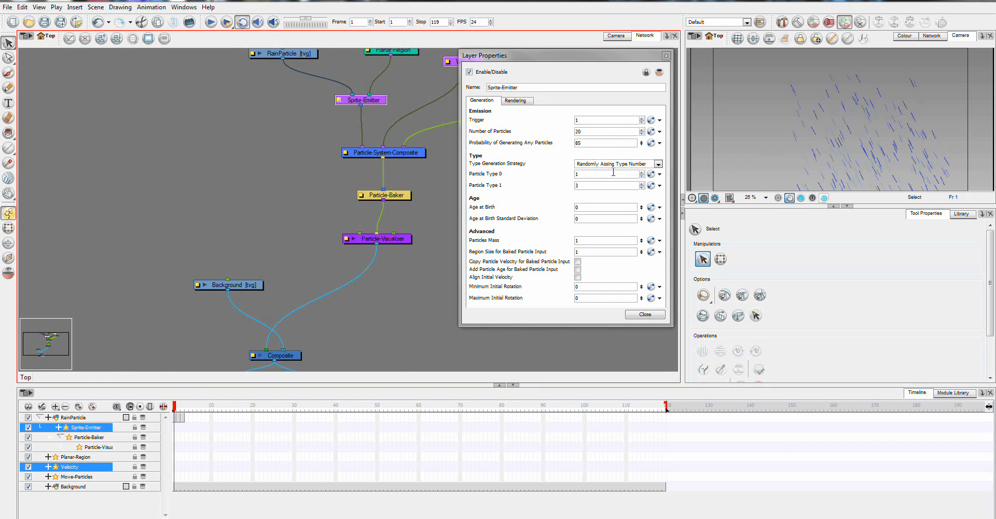
left_click(521, 101)
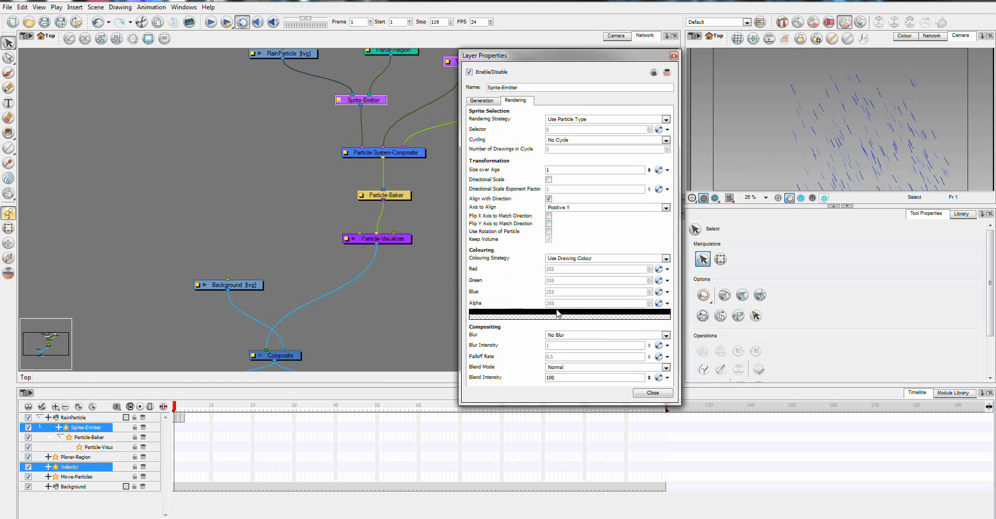
left_click(608, 336)
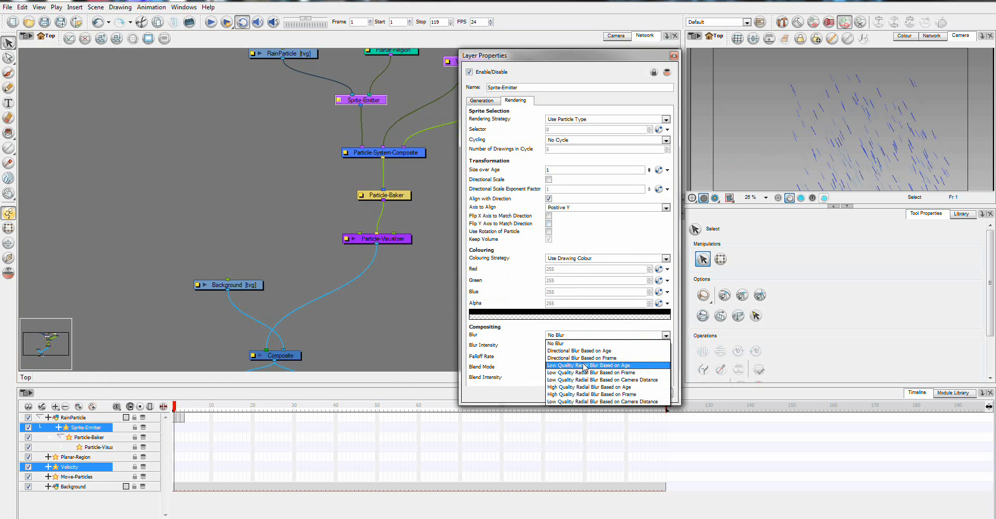
left_click(573, 377)
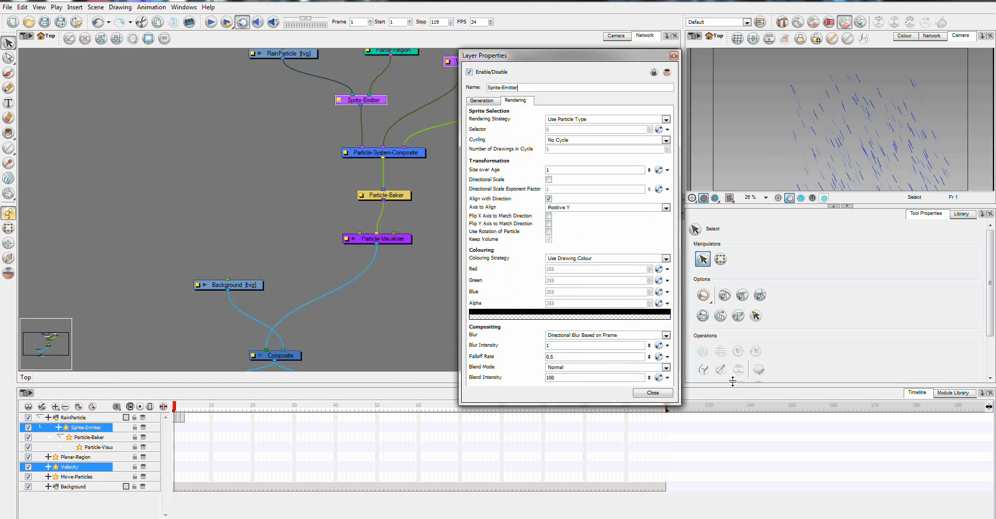
left_click(653, 393)
Step: Render a preview of the directionally blurred rain in the camera view, and return to the OpenGL view
left_click(622, 38)
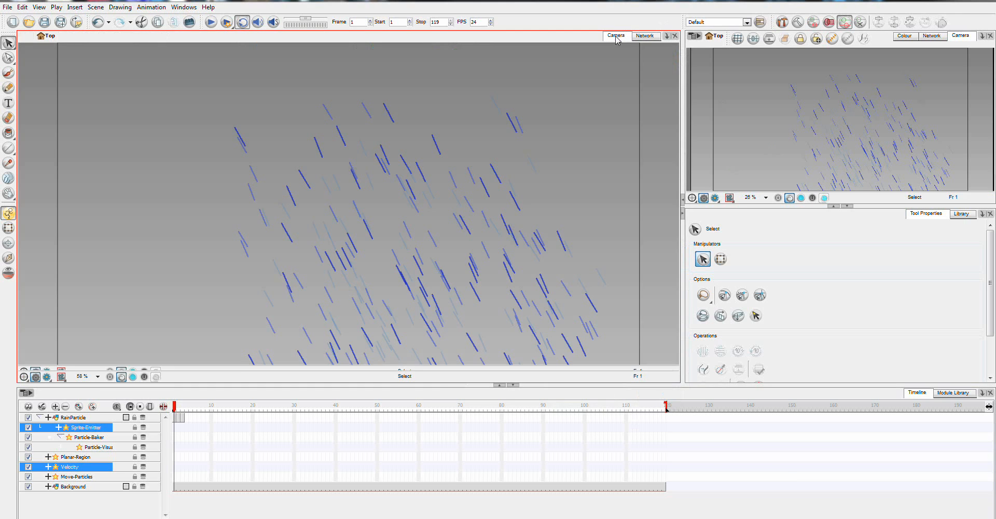
left_click(47, 378)
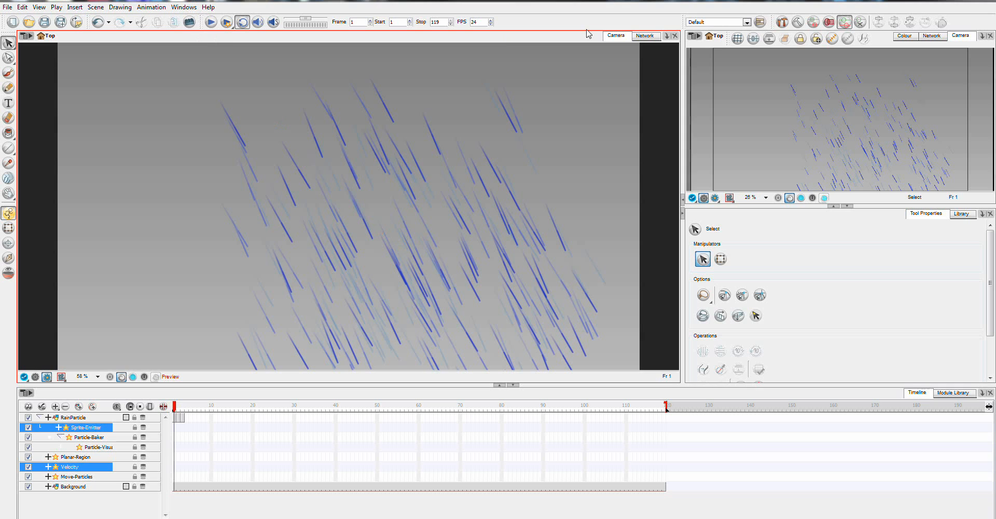
left_click(35, 377)
Step: Insert a Blur-Radial module between the Particle-Visualizer and the Composite, and move the Background module to its right
left_click(643, 36)
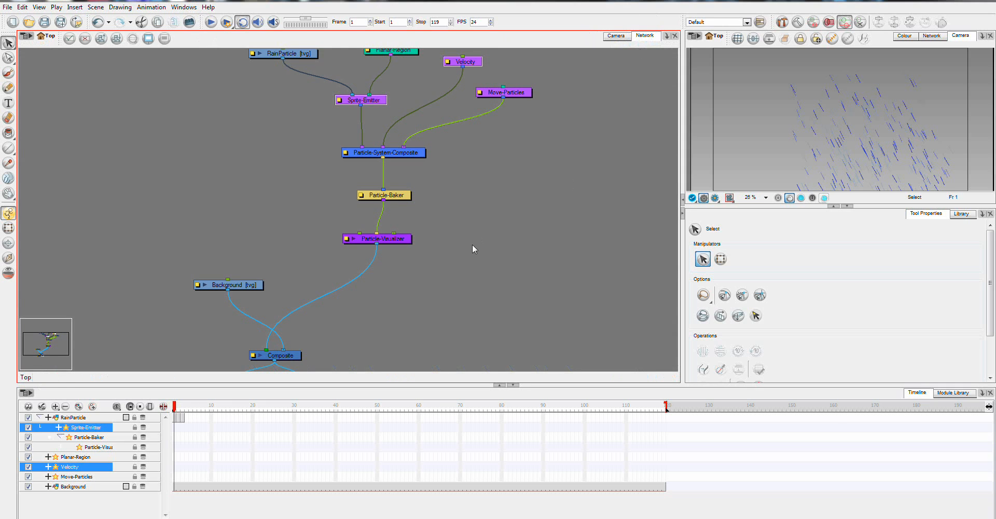
left_click(963, 393)
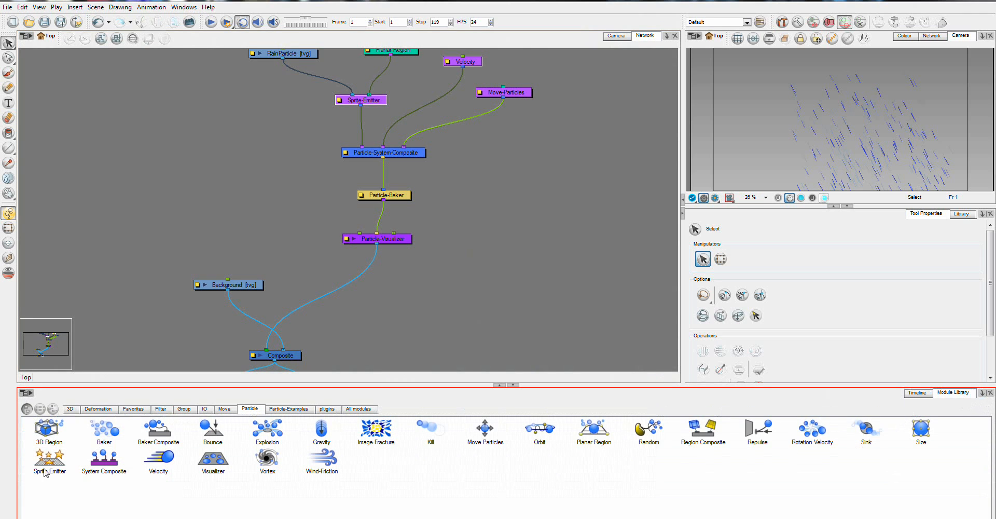
left_click(349, 411)
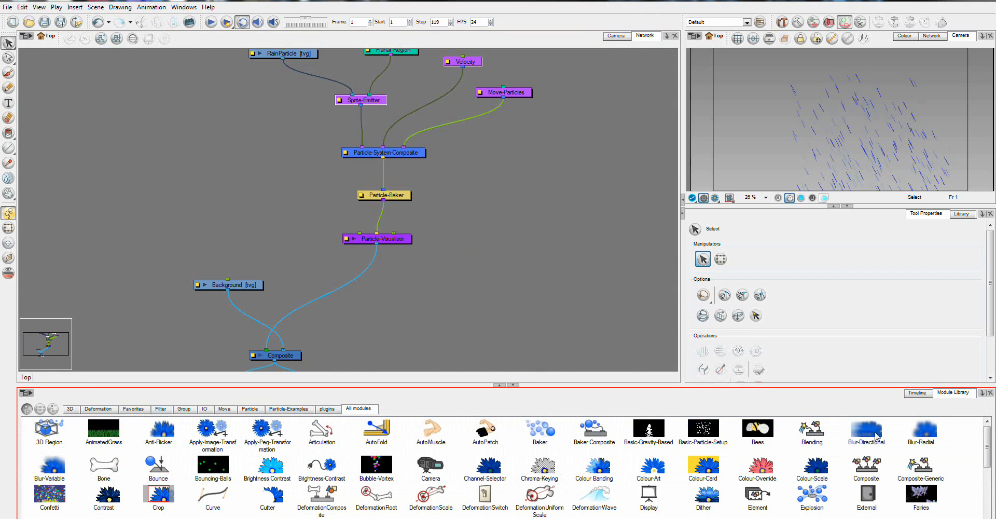
left_click(926, 436)
left_click_drag(415, 300, 399, 301)
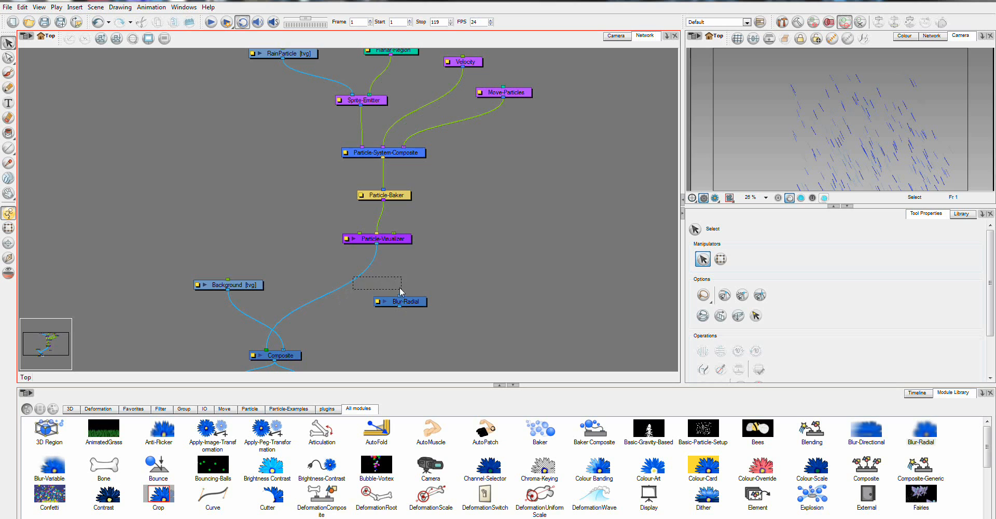
left_click_drag(372, 270, 267, 350)
left_click_drag(264, 286, 501, 316)
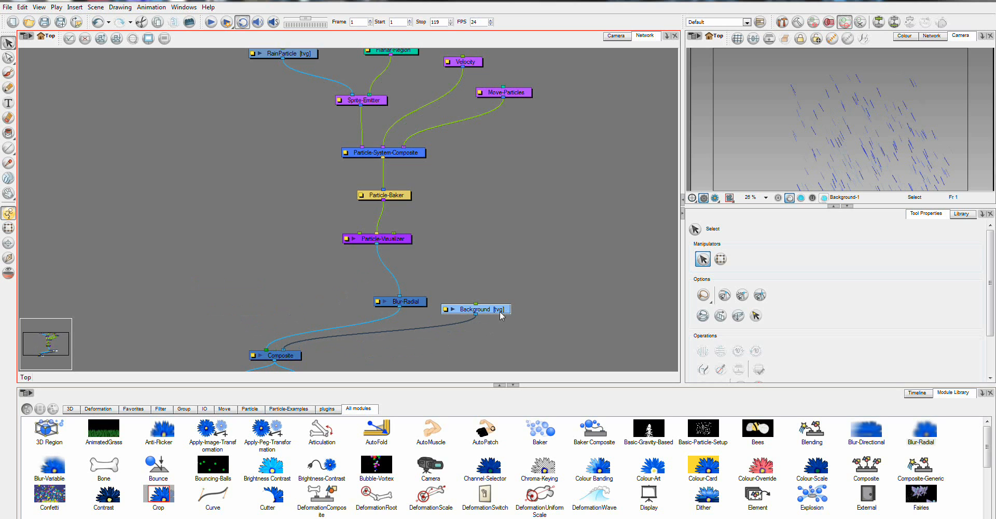
Step: Set the Blur-Radial module's Radius to 15
left_click(377, 301)
left_click(519, 115)
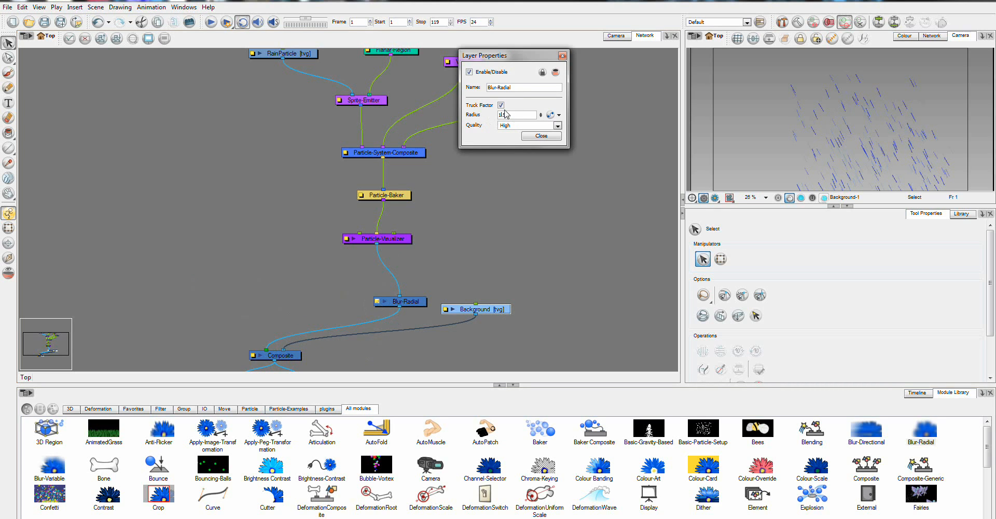
type("15")
left_click(547, 138)
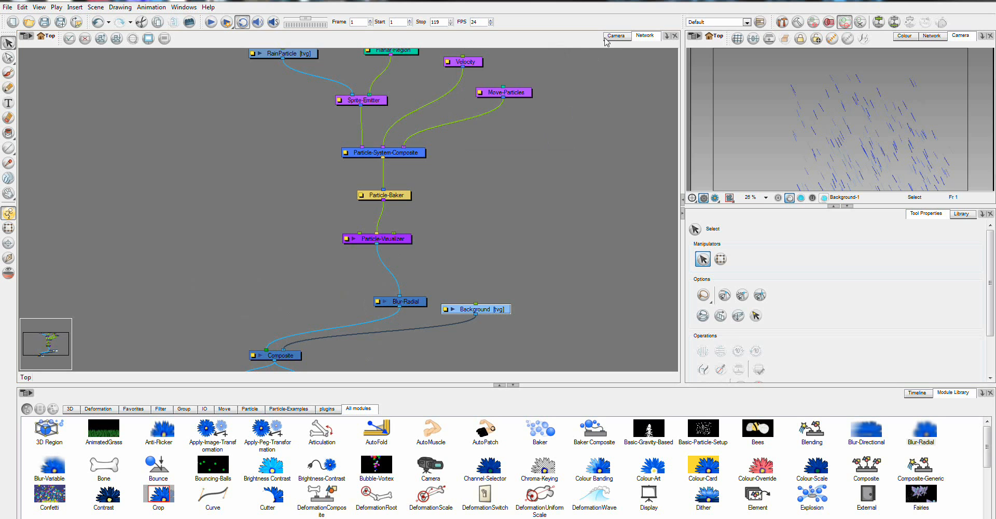
Step: Render a preview of the radially blurred rain in the camera view, and return to the OpenGL view and the network
left_click(616, 35)
left_click(47, 376)
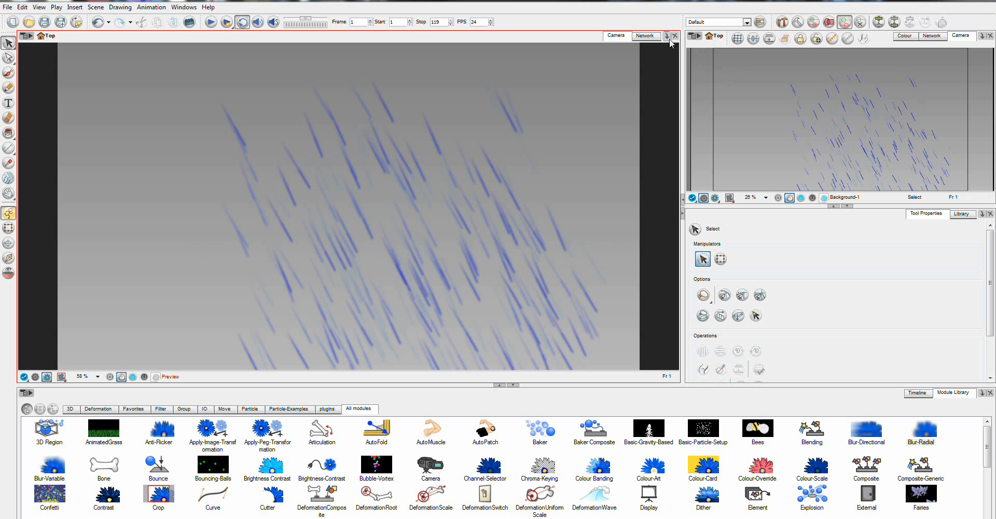
left_click(644, 36)
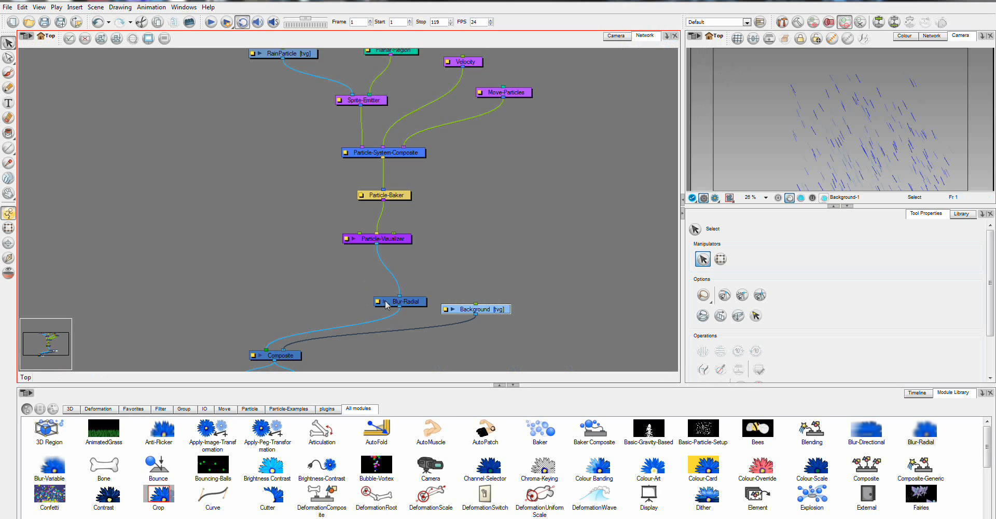
left_click(607, 35)
left_click(37, 377)
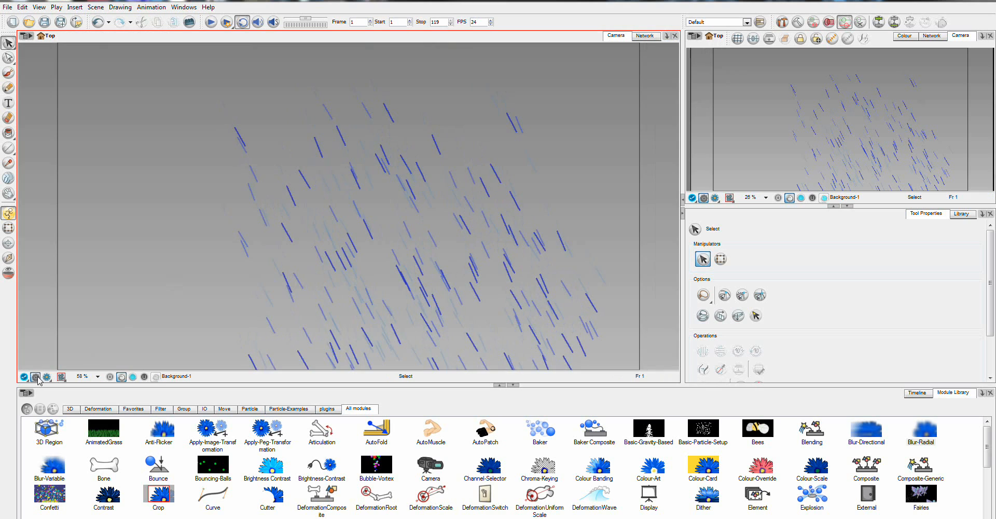
left_click(645, 35)
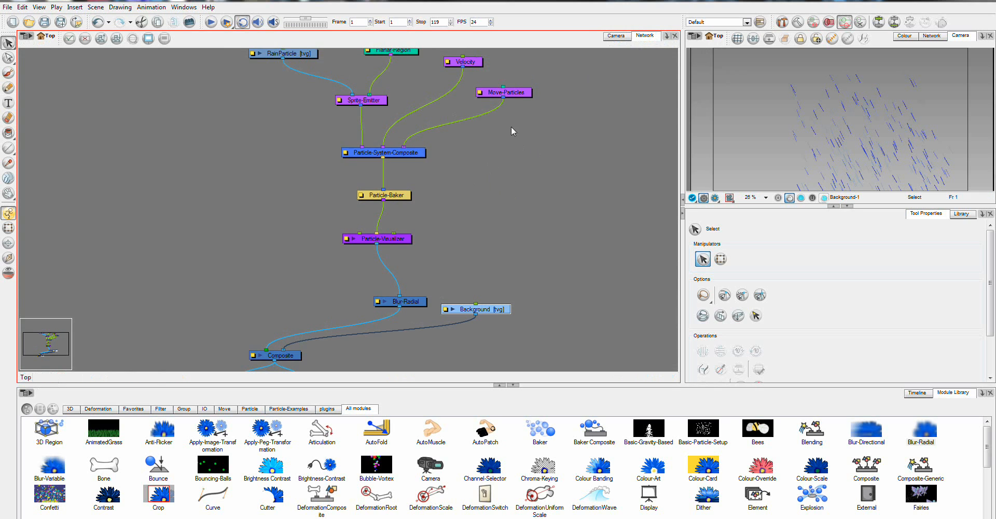
Step: Move the Move-Particles and Velocity modules aside and add a Kill module connected to the Particle-System-Composite between the emitter and Move-Particles
left_click_drag(512, 93, 543, 91)
left_click_drag(483, 63, 532, 69)
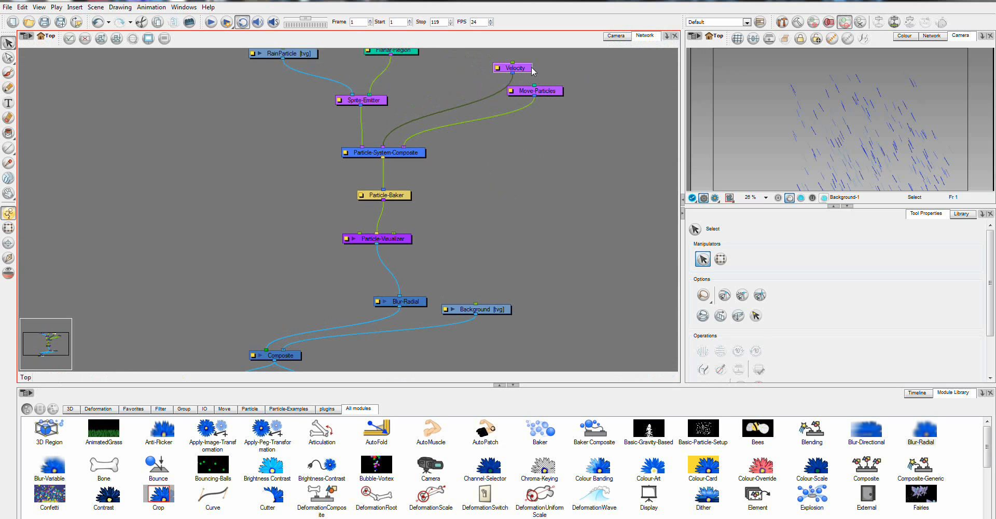
left_click(250, 412)
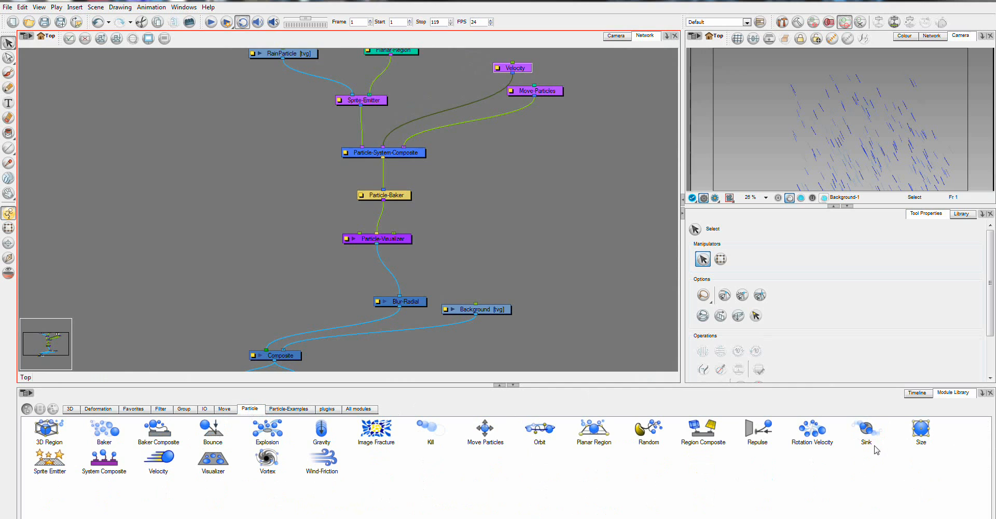
left_click_drag(431, 432, 404, 145)
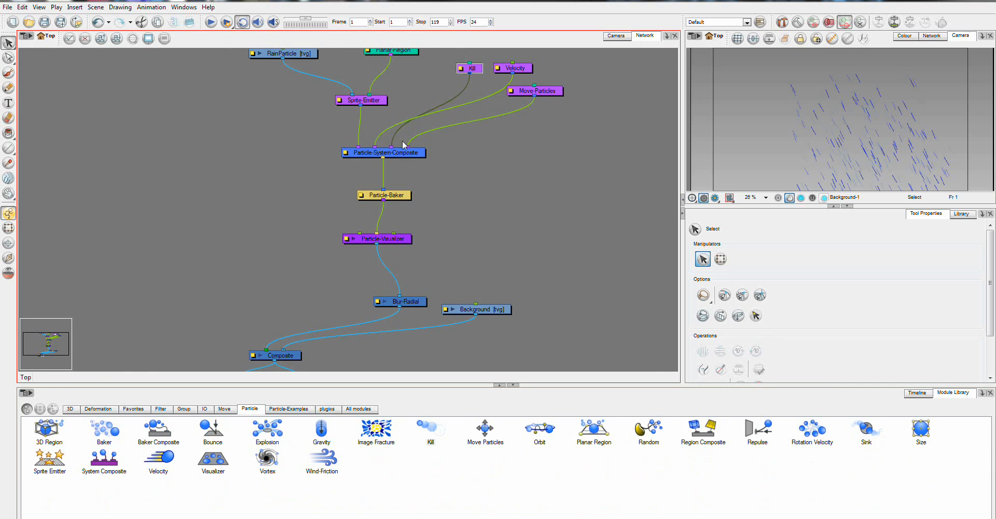
Step: Set the Kill module's Kill Older than value to 2 and play the animation in the camera view
double_click(461, 70)
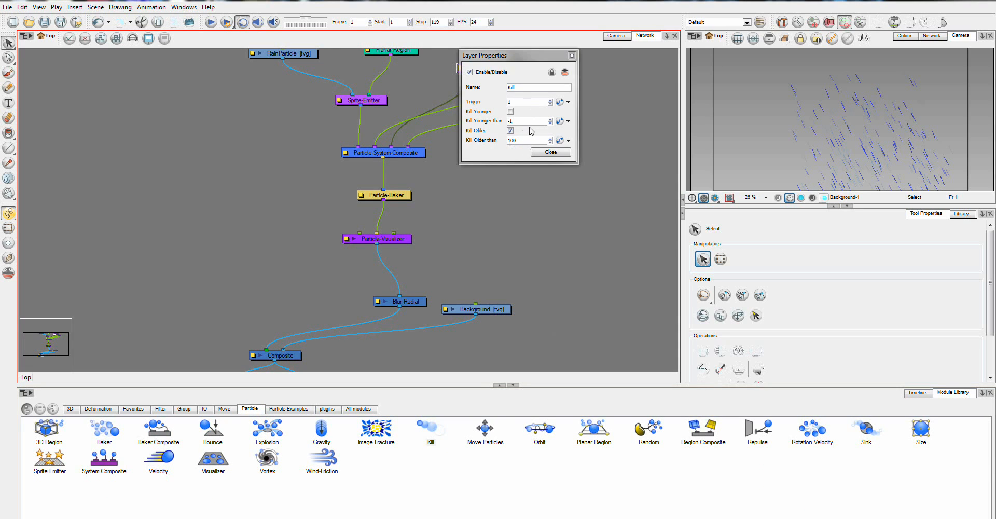
double_click(509, 141)
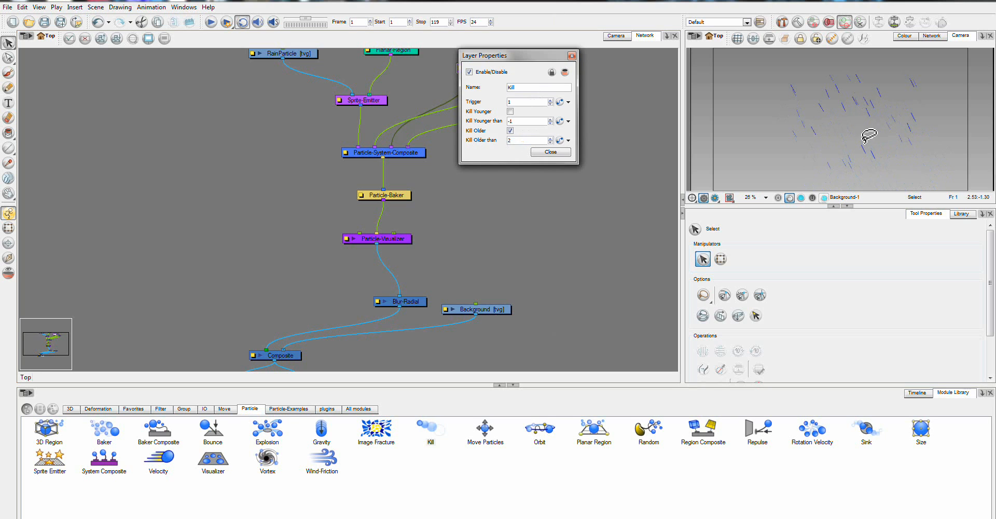
left_click(917, 392)
left_click(211, 22)
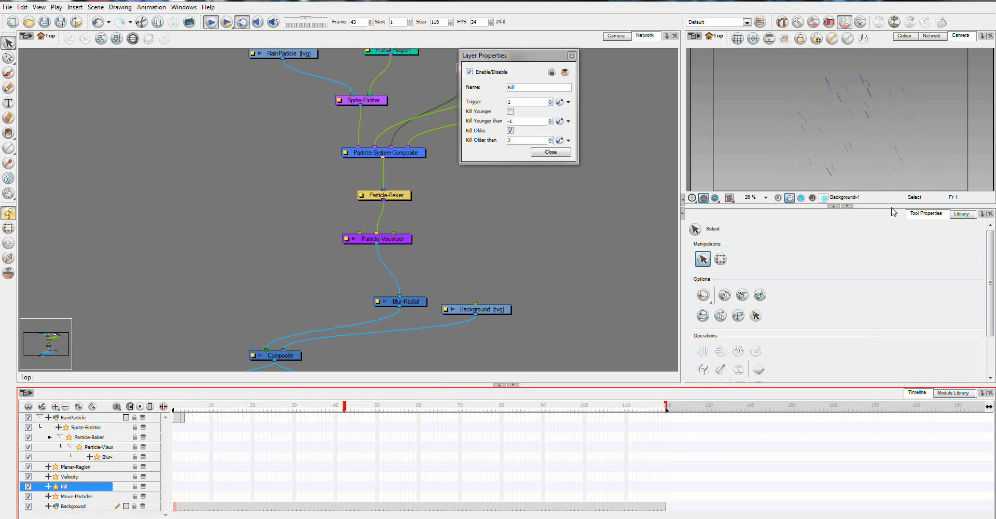
left_click(551, 152)
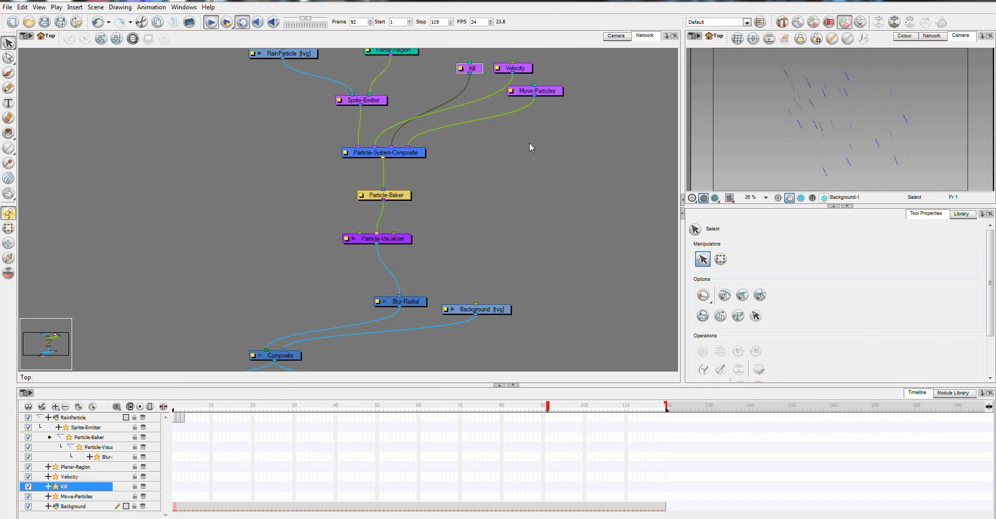
Step: Change the Kill module's Kill Older than value to let particles live longer, check the playing rain, and stop playback
double_click(462, 69)
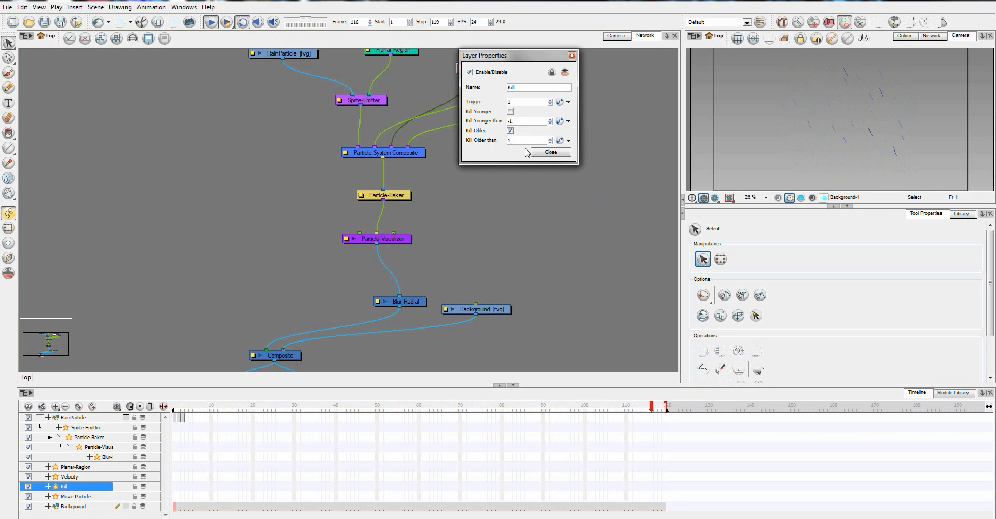
key("BackSpace")
type("1")
left_click(550, 152)
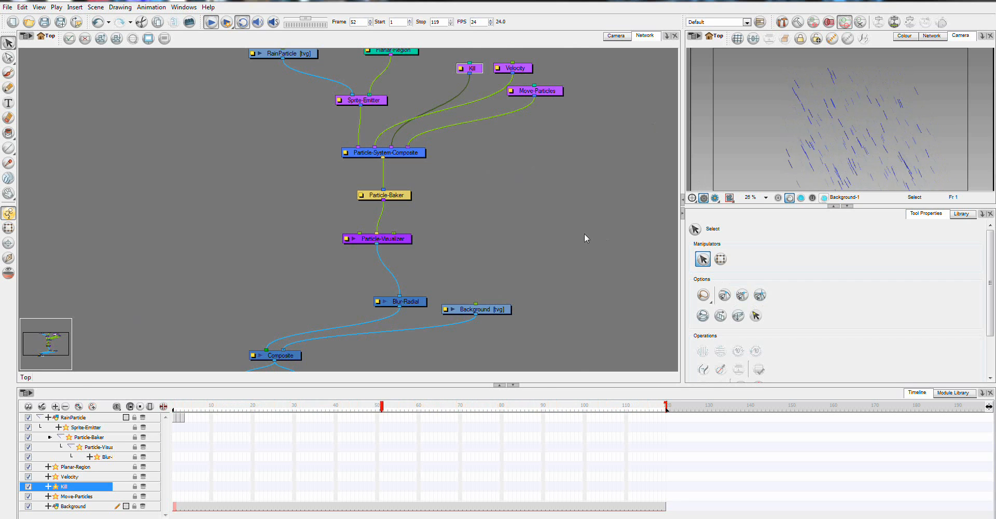
left_click(472, 195)
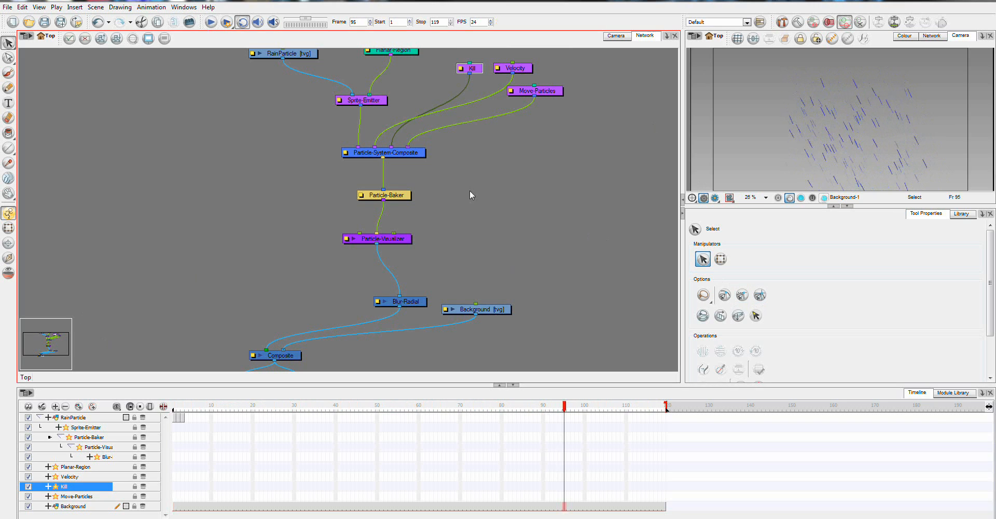